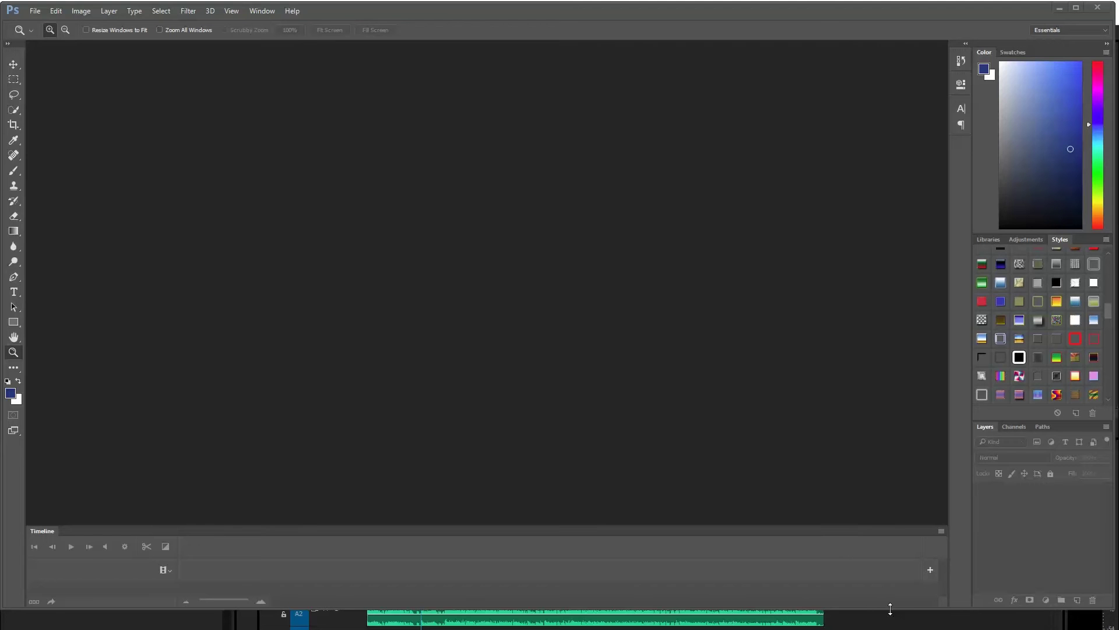
Enlarge the empty Photoshop window down to the bottom of the screen.
left_click_drag(887, 607, 892, 614)
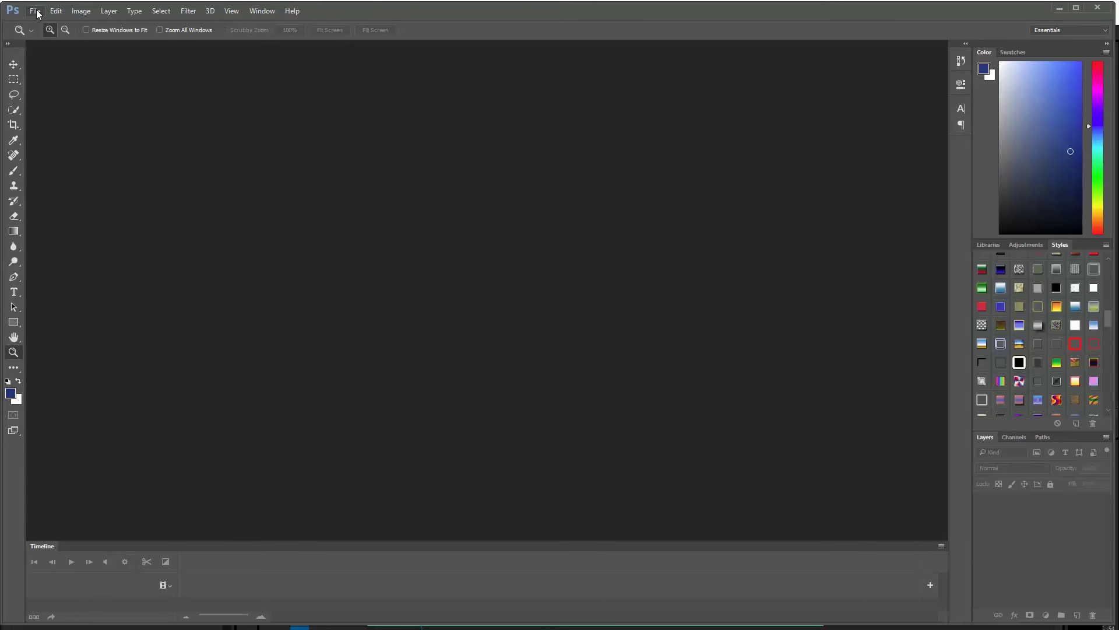
Open tuner.jpg from the Isolating Images in Photoshop project folder.
left_click(36, 12)
left_click(52, 30)
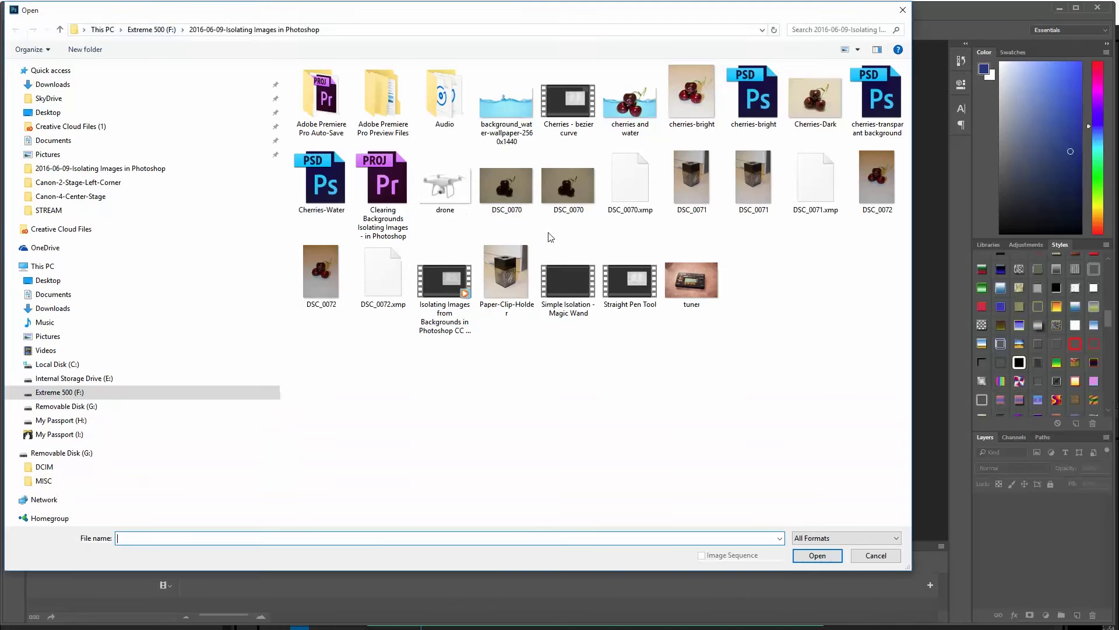
left_click(692, 284)
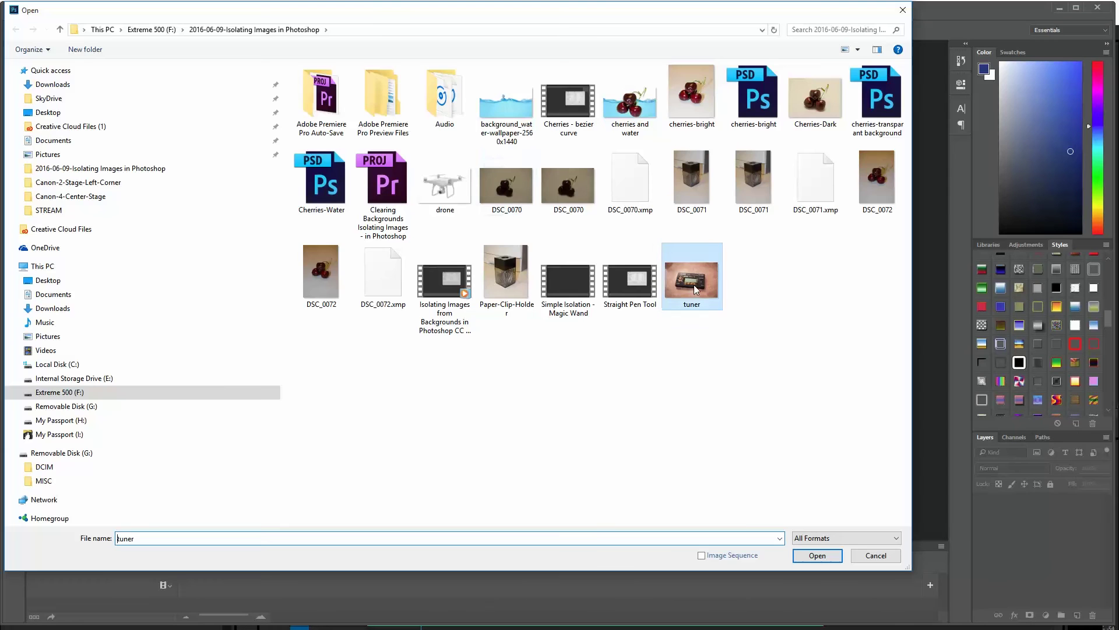
left_click(822, 556)
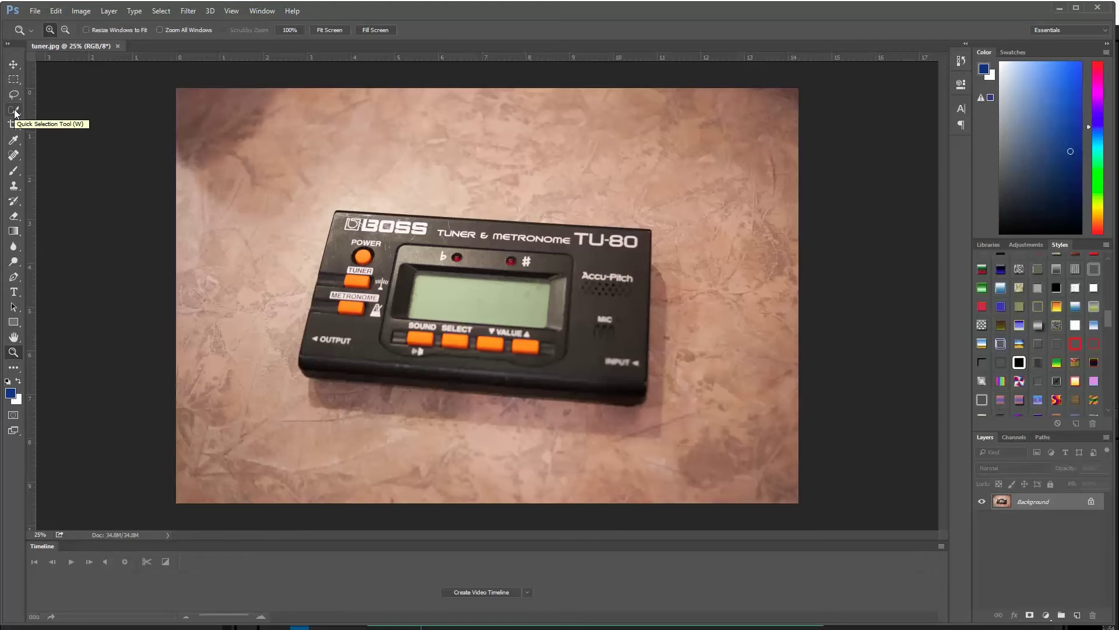
Quick-select the BOSS TU-80 tuner with a 66 px brush, then touch up its edge.
left_click(14, 111)
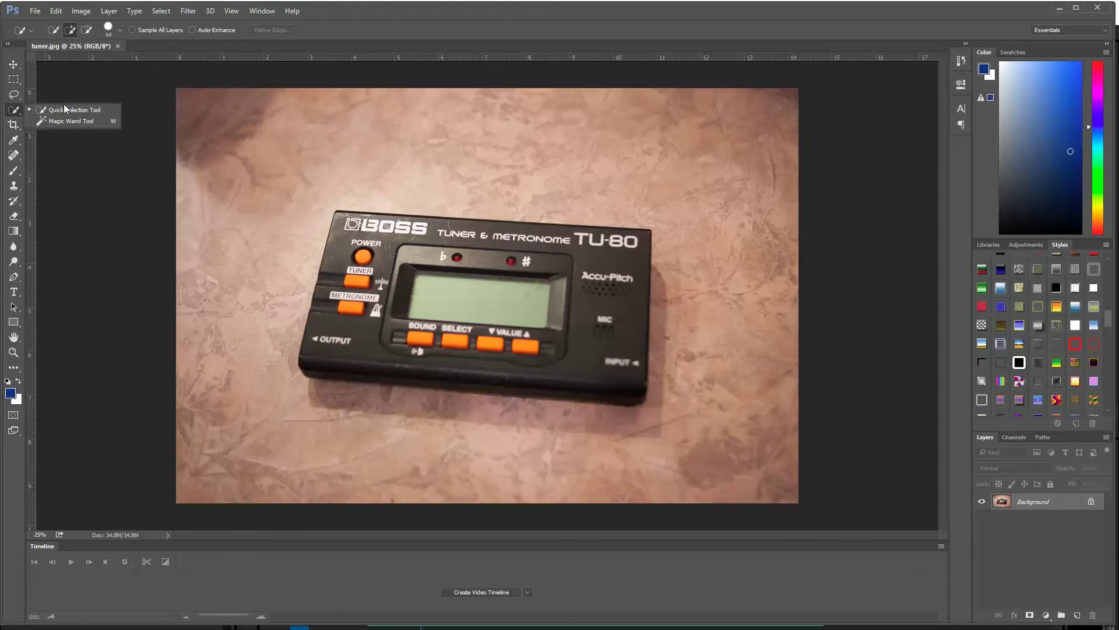
left_click(119, 33)
left_click_drag(90, 60, 92, 61)
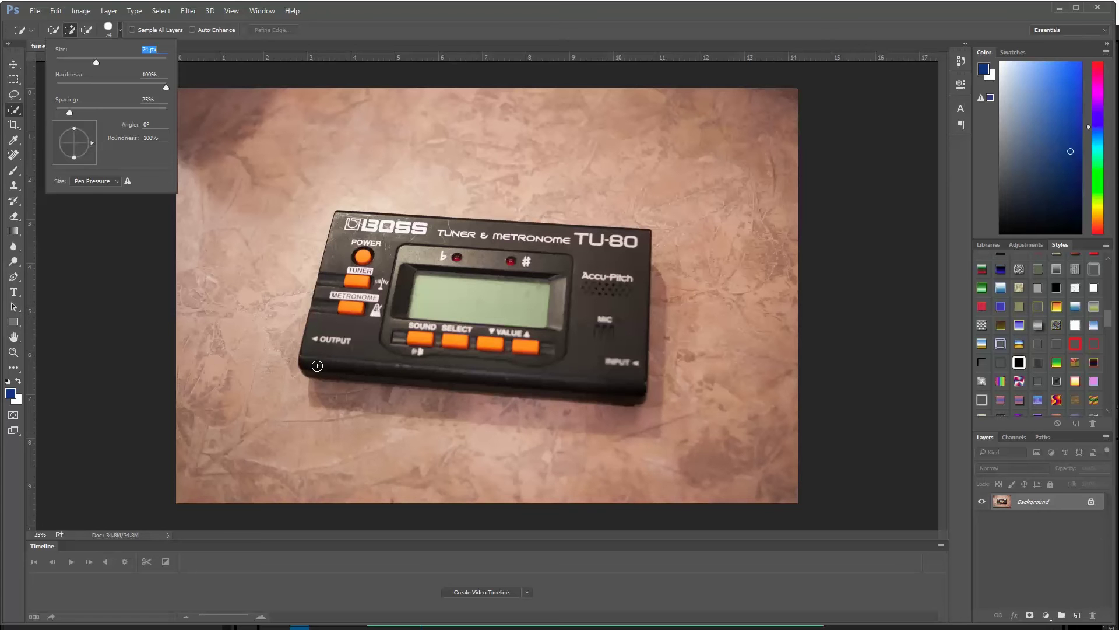
mouse_move(317, 365)
left_mouse_down()
mouse_move(313, 322)
mouse_move(359, 218)
mouse_move(345, 215)
mouse_move(643, 238)
mouse_move(646, 284)
mouse_move(552, 270)
mouse_move(546, 256)
mouse_move(467, 258)
mouse_move(424, 263)
mouse_move(357, 318)
mouse_move(359, 299)
mouse_move(370, 289)
mouse_move(413, 305)
mouse_move(443, 339)
mouse_move(375, 374)
mouse_move(527, 380)
left_mouse_up()
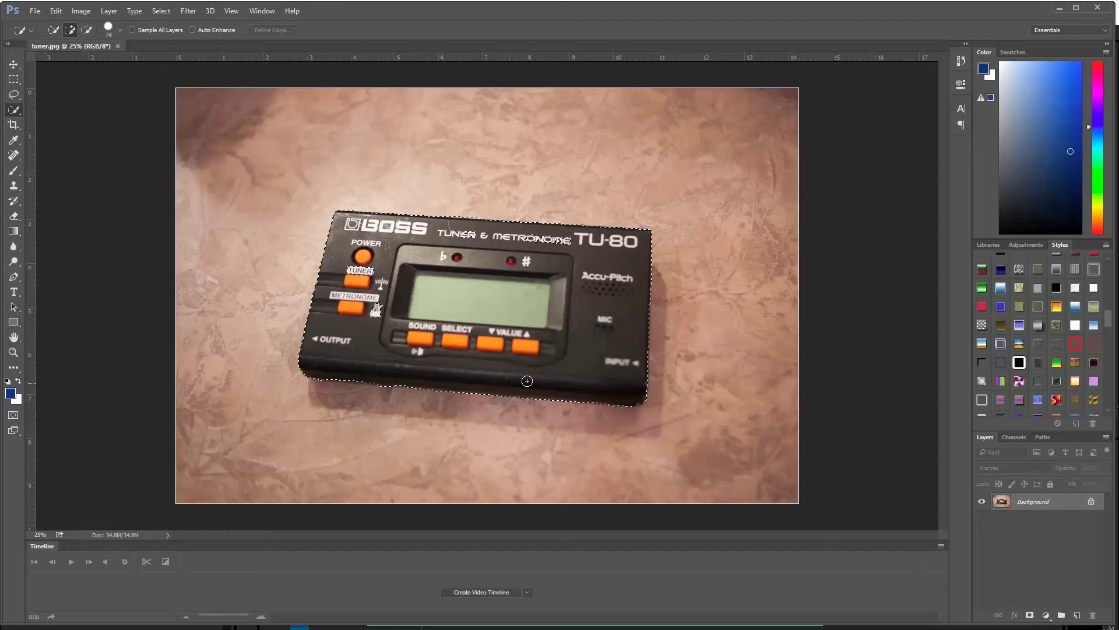
left_click(341, 373)
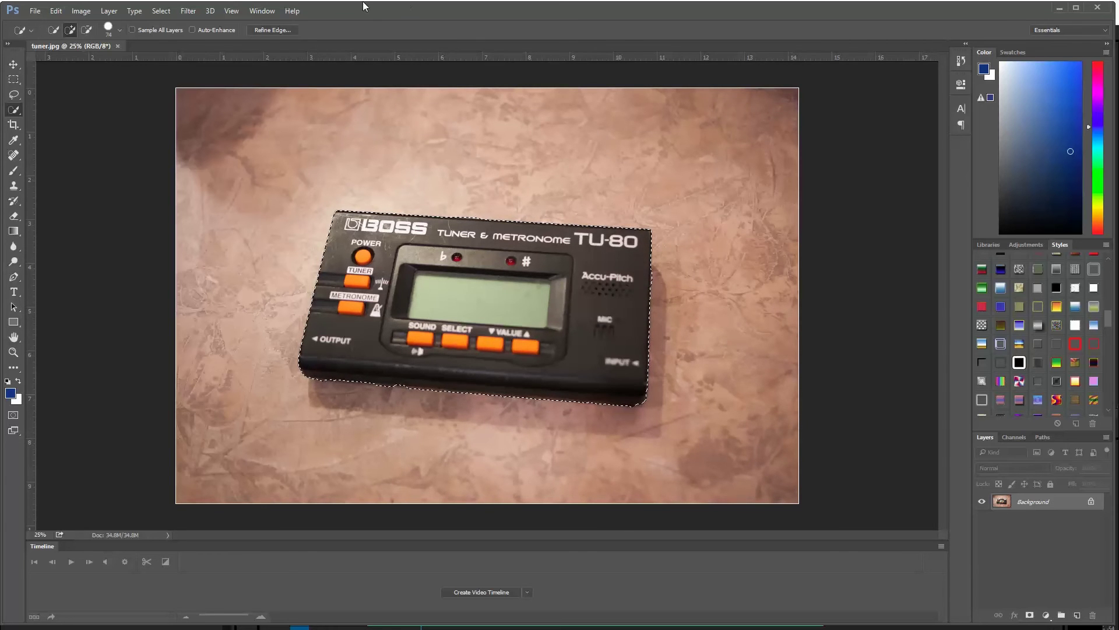
Refine the tuner selection edge: radius 2.8 px, smooth 30, feather 3.7 px, contrast 20%, shift +20%.
left_click(274, 29)
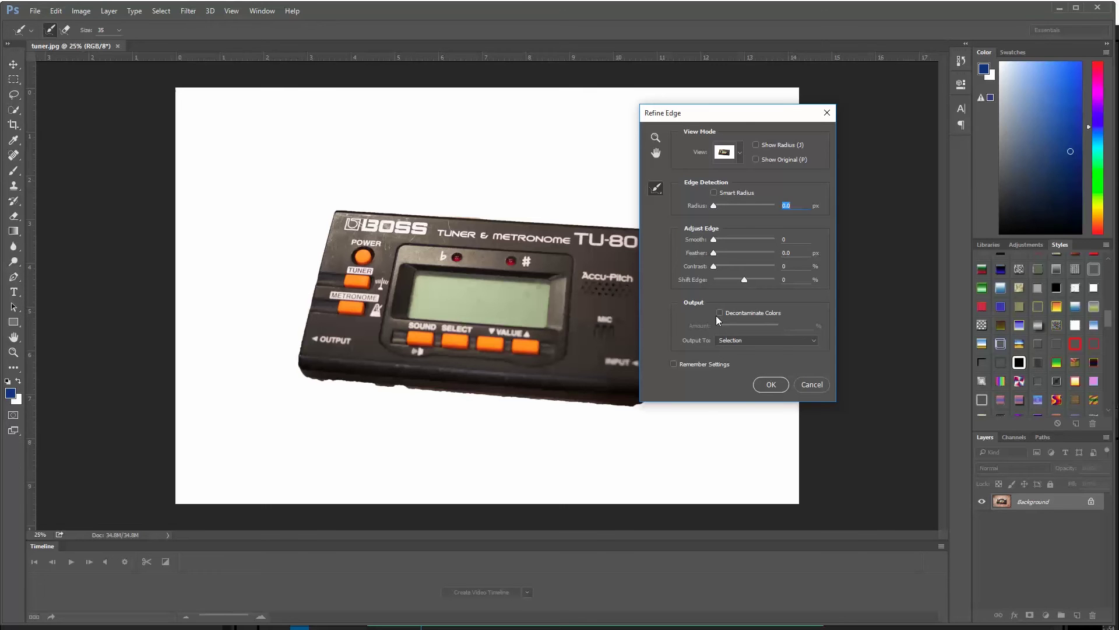
left_click_drag(713, 240, 726, 239)
mouse_move(713, 253)
left_mouse_down()
mouse_move(726, 253)
mouse_move(721, 268)
left_mouse_up()
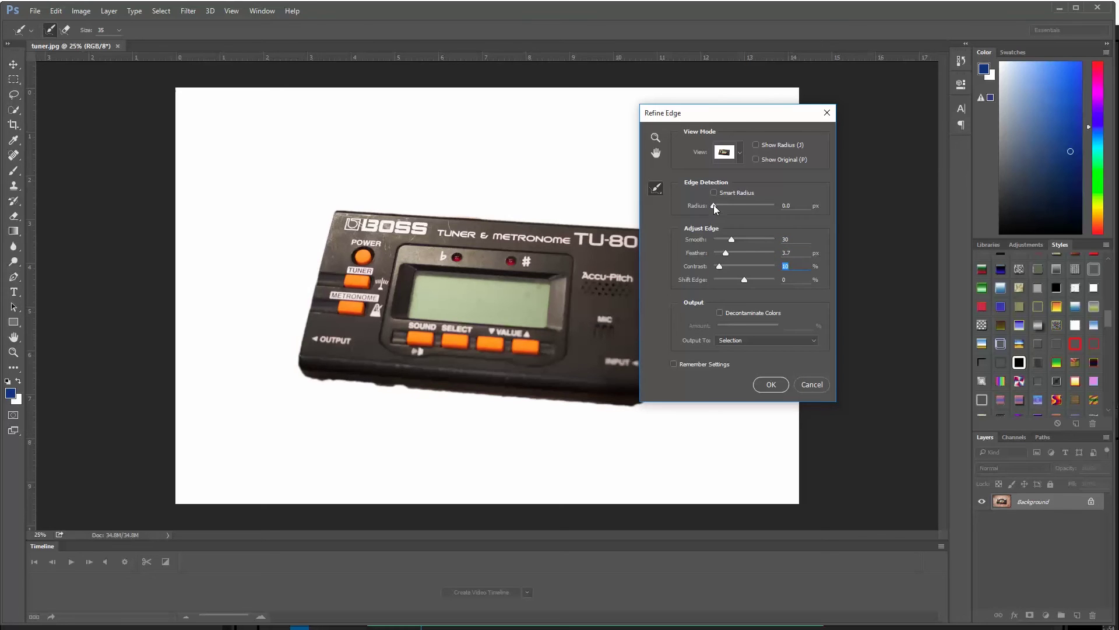
mouse_move(713, 205)
left_mouse_down()
mouse_move(742, 209)
mouse_move(723, 204)
left_mouse_up()
left_click_drag(720, 265, 763, 279)
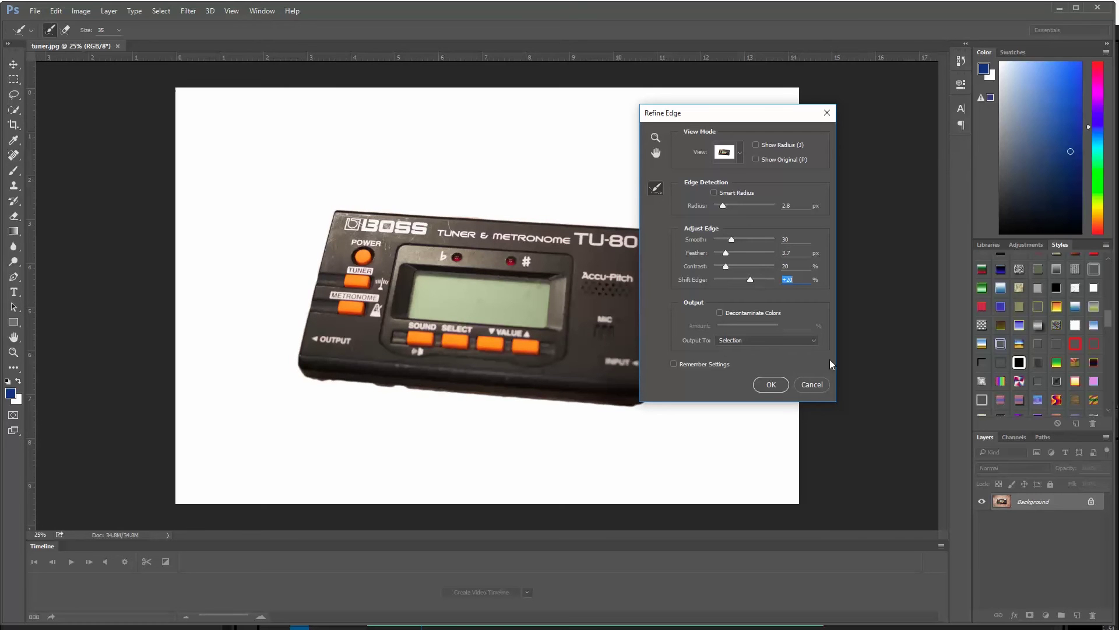
left_click(772, 384)
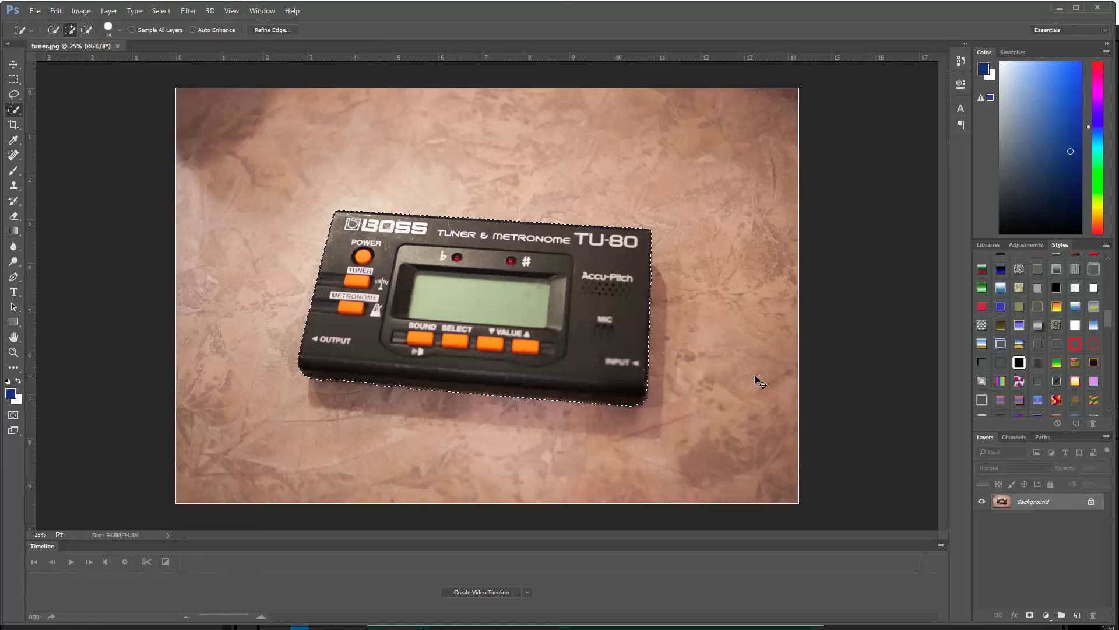
Copy the selected tuner to Layer 1 and delete the Background layer.
key("ctrl+j")
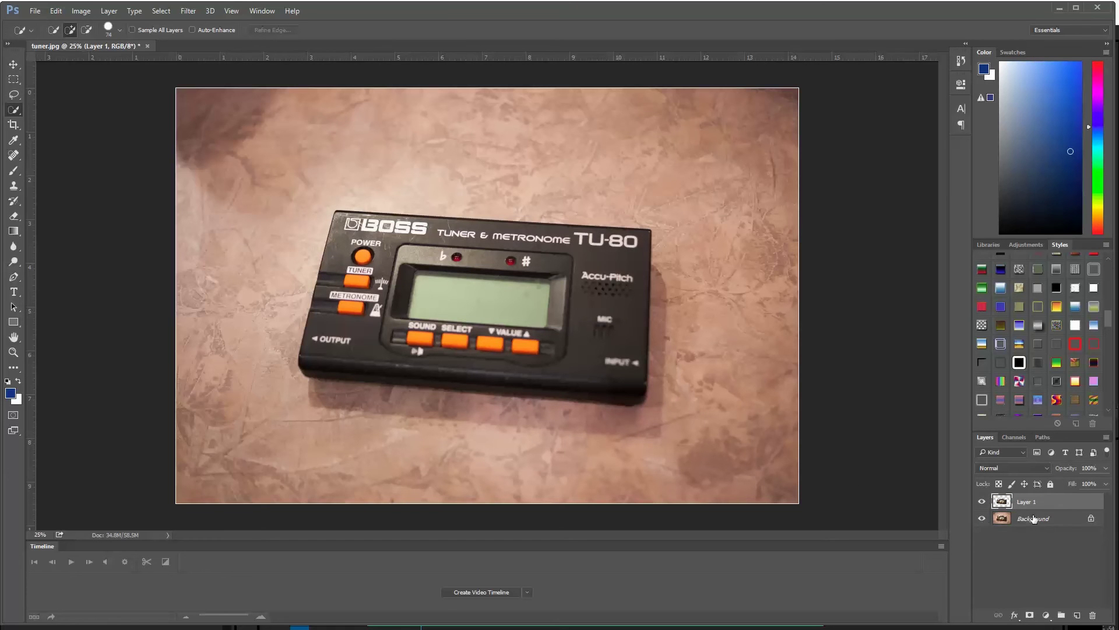
left_click_drag(1033, 519, 1093, 615)
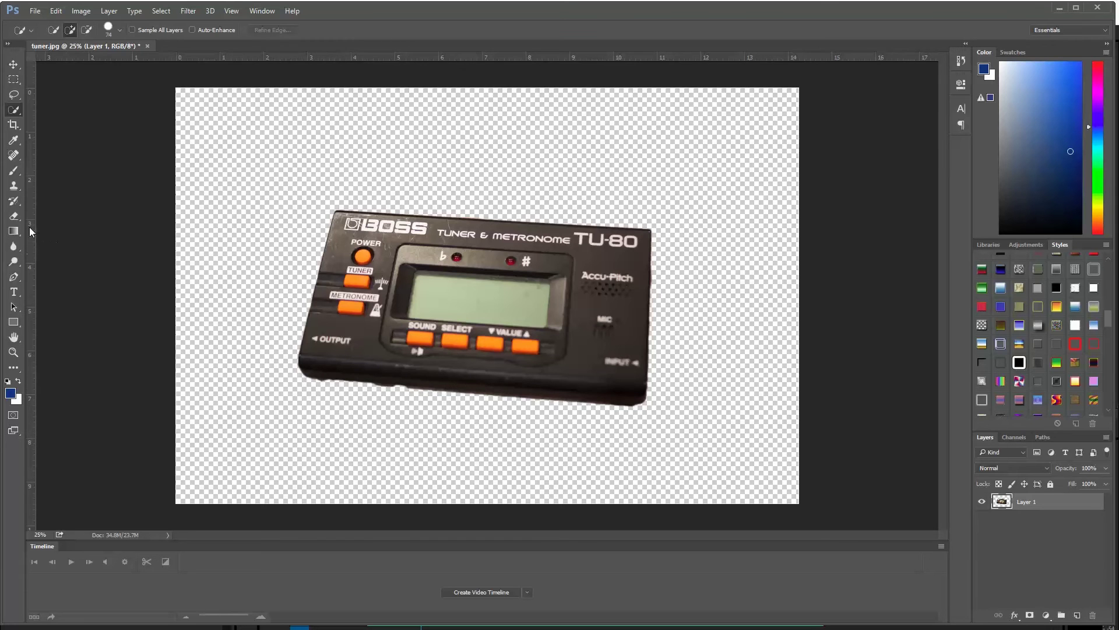
Erase leftover fringe along the tuner's bottom and right edges with a 44 px eraser.
left_click(13, 216)
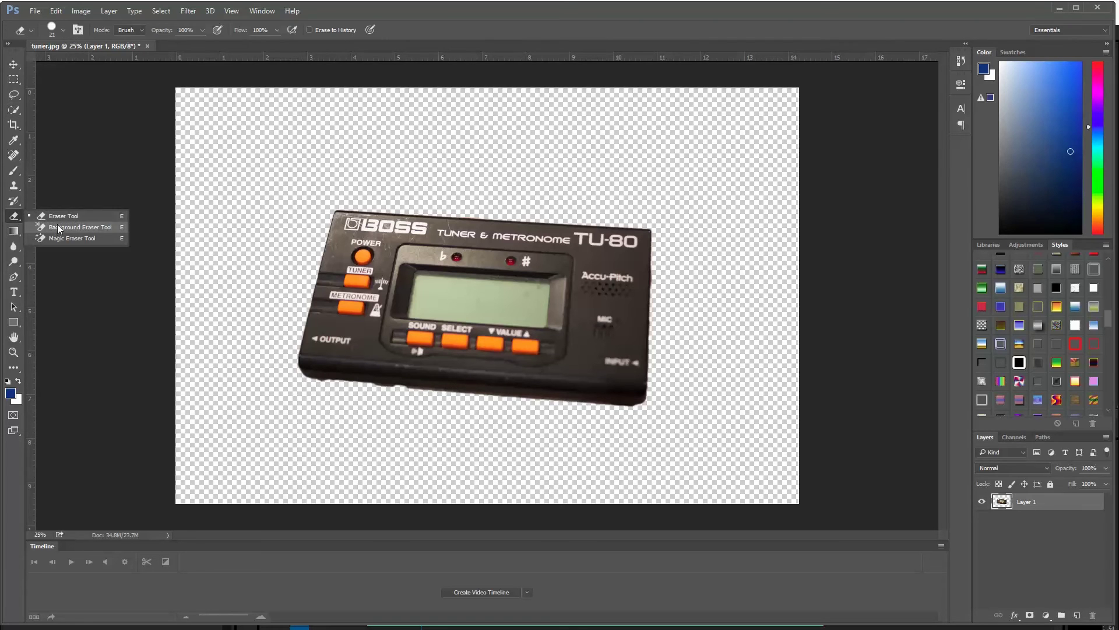
left_click(63, 221)
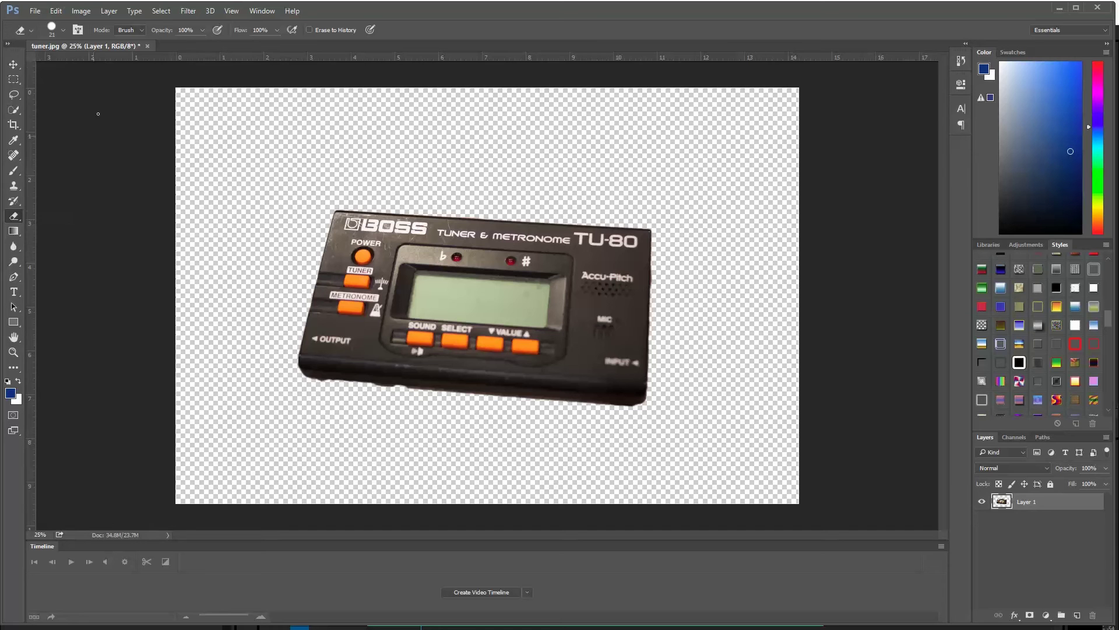
left_click(64, 31)
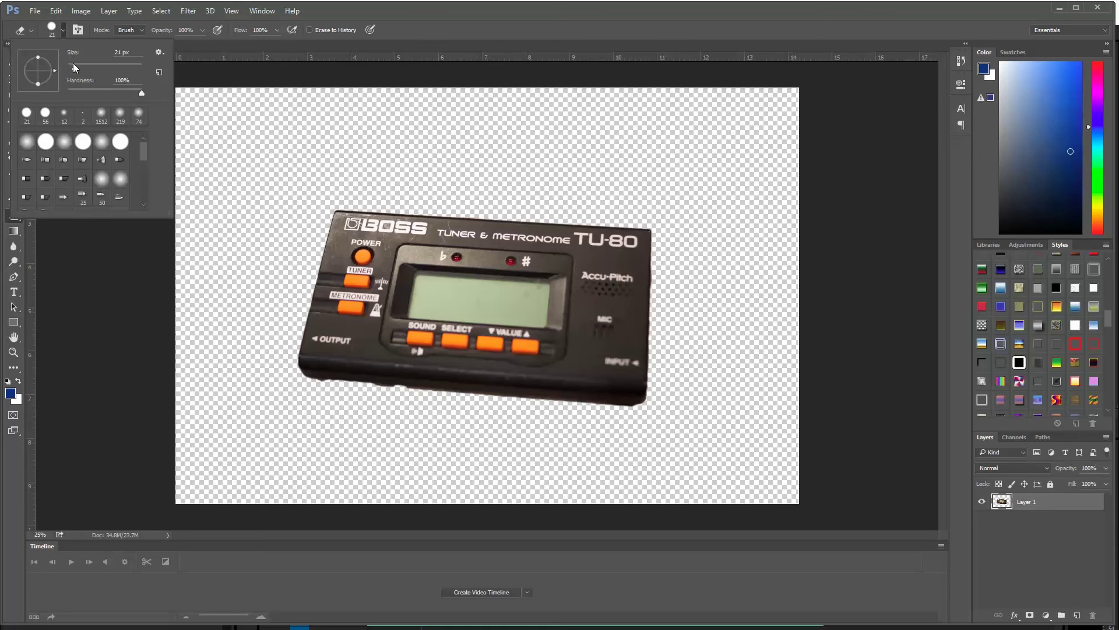
left_click_drag(74, 68, 77, 67)
left_click_drag(79, 68, 83, 67)
left_click(306, 380)
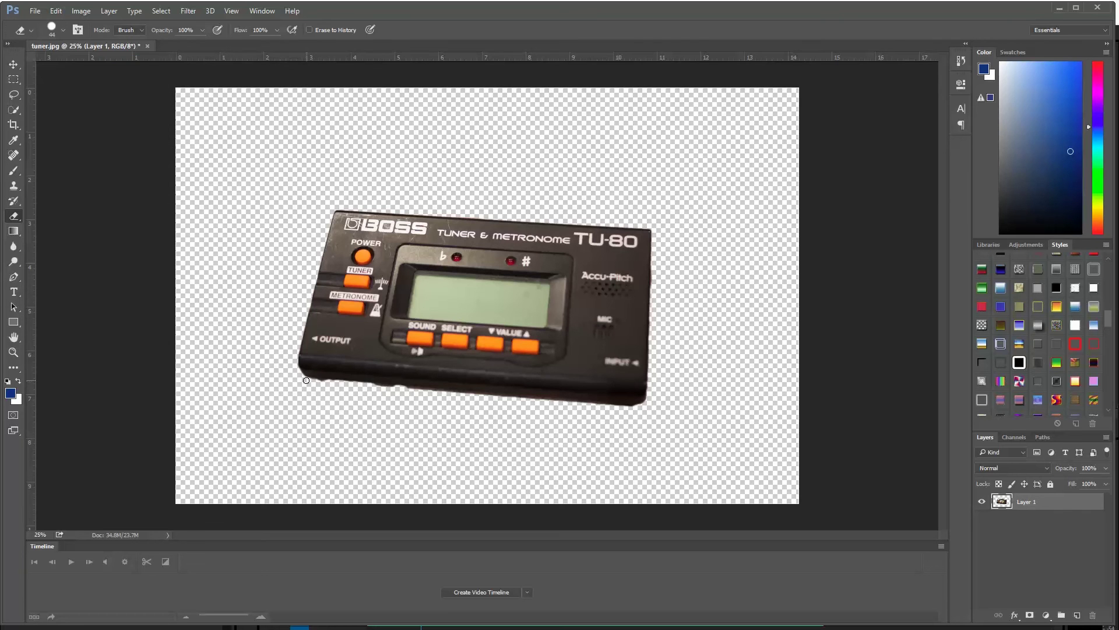
left_click(637, 408, "shift")
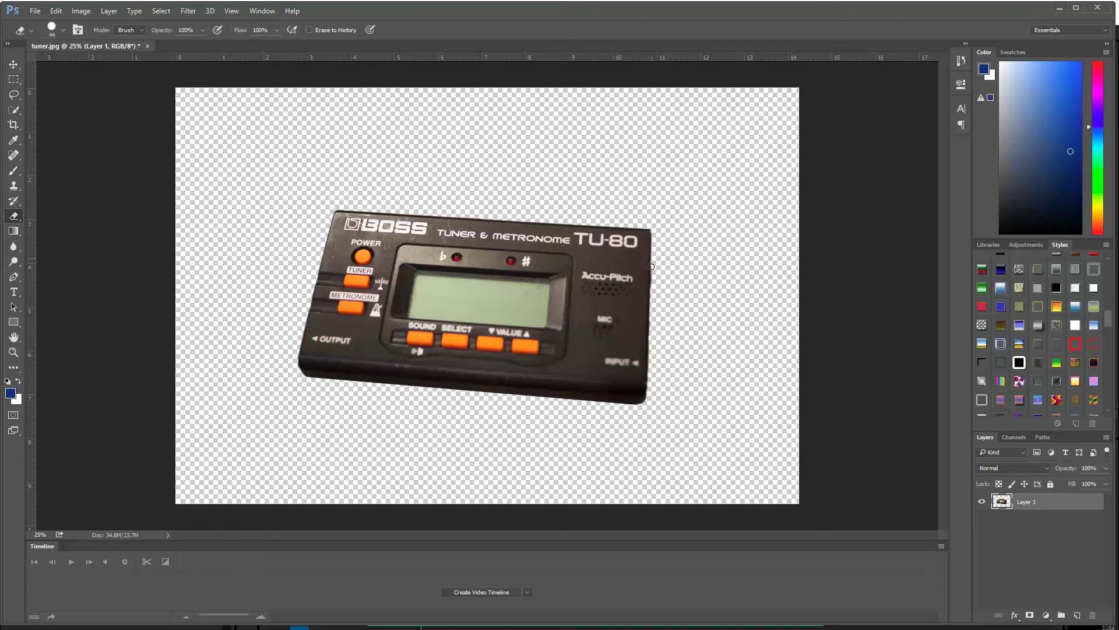
left_click(648, 400, "shift")
Add a new empty layer and place it beneath the tuner layer.
left_click(1106, 436)
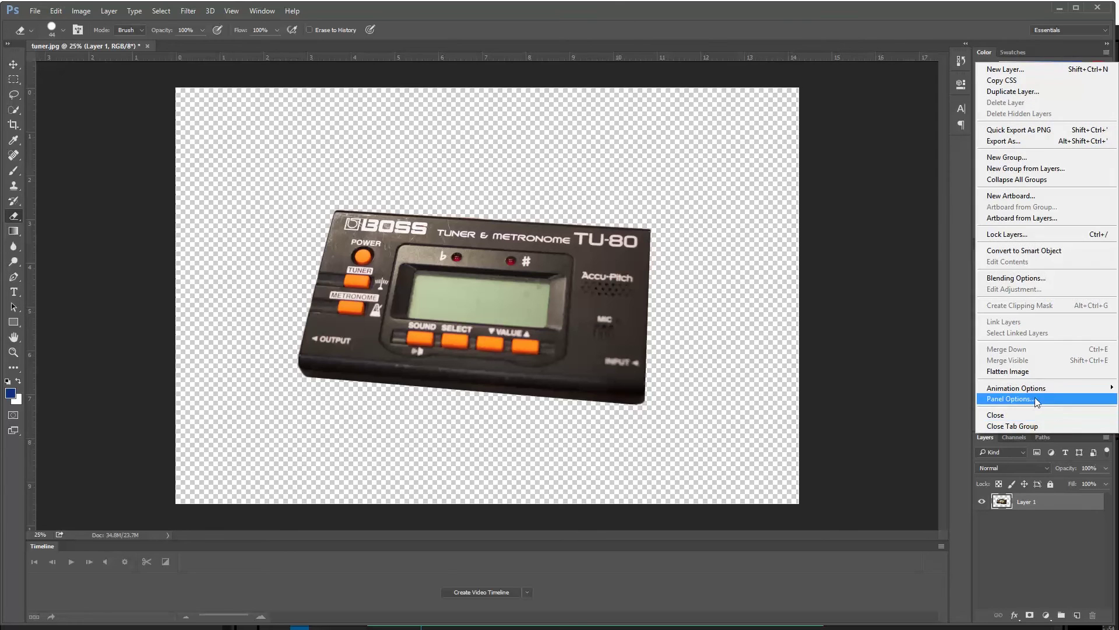
left_click(1048, 576)
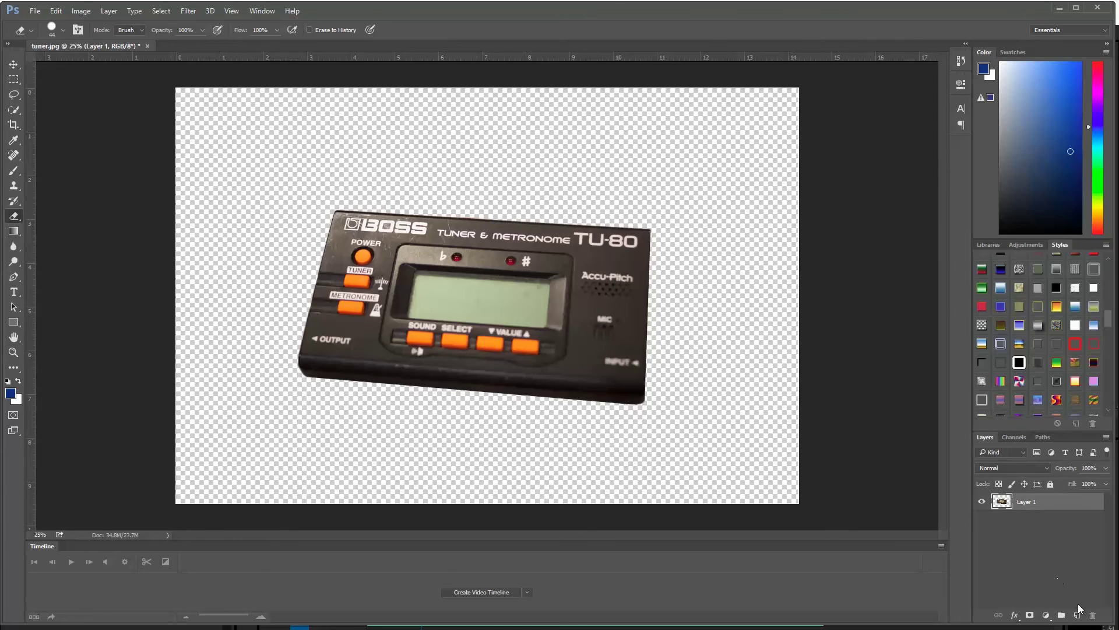
left_click(1077, 615)
left_click_drag(1032, 502, 1031, 530)
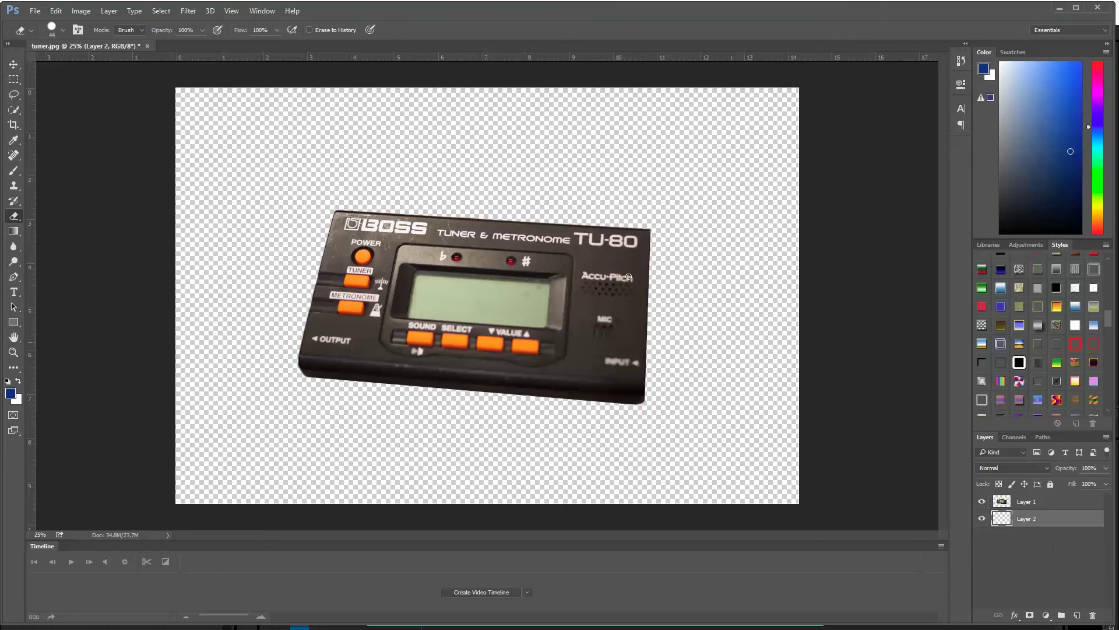
Fill the new Layer 2 with solid black.
left_click(56, 11)
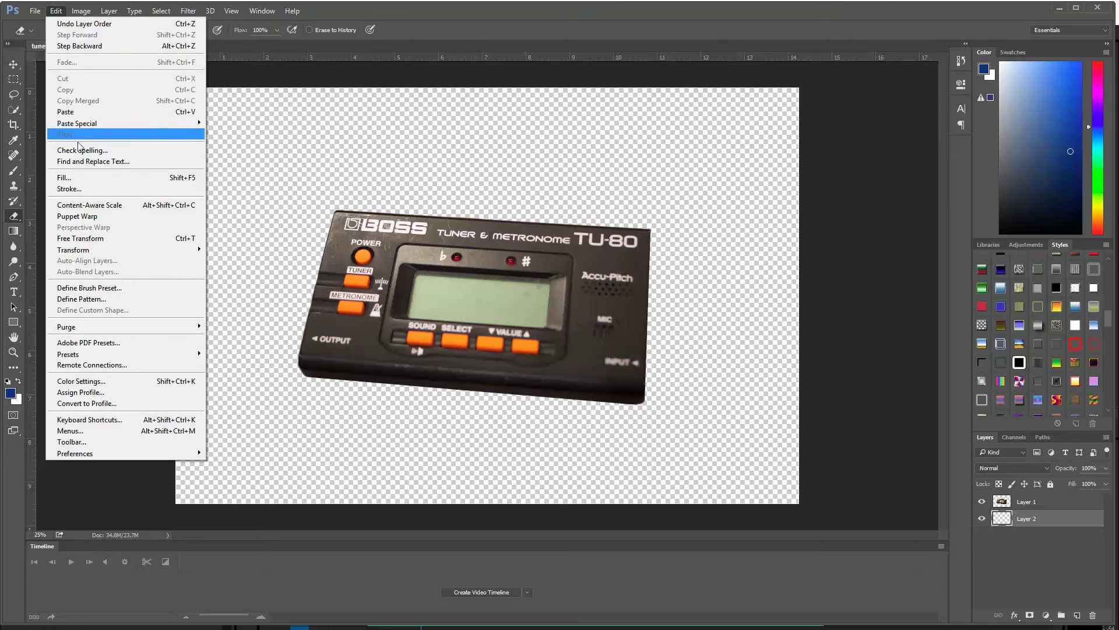
left_click(76, 174)
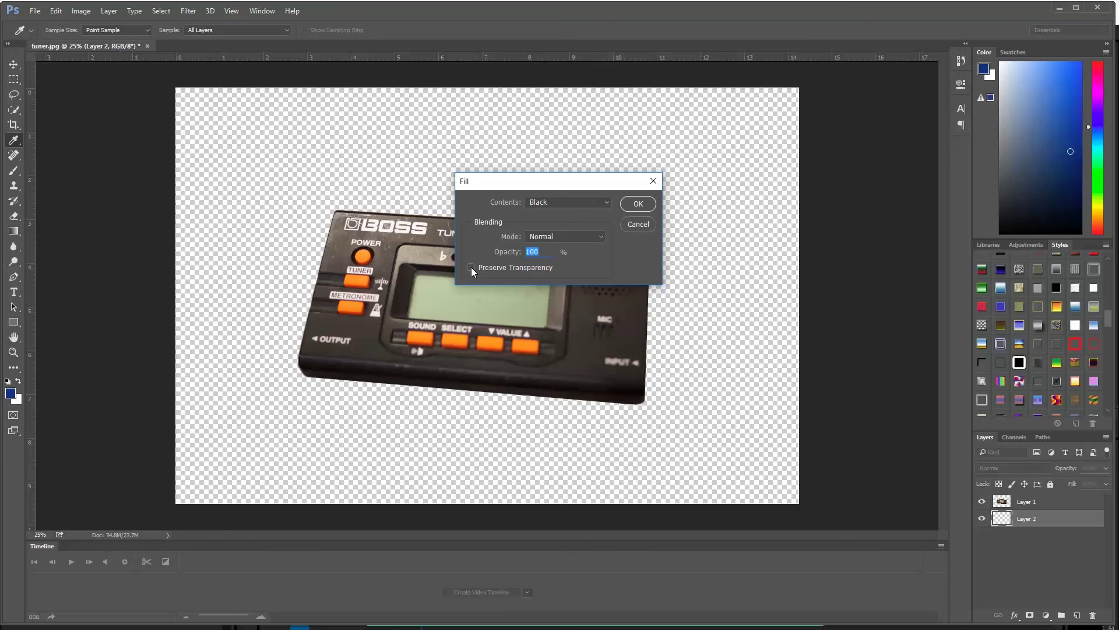
left_click(640, 204)
key("e")
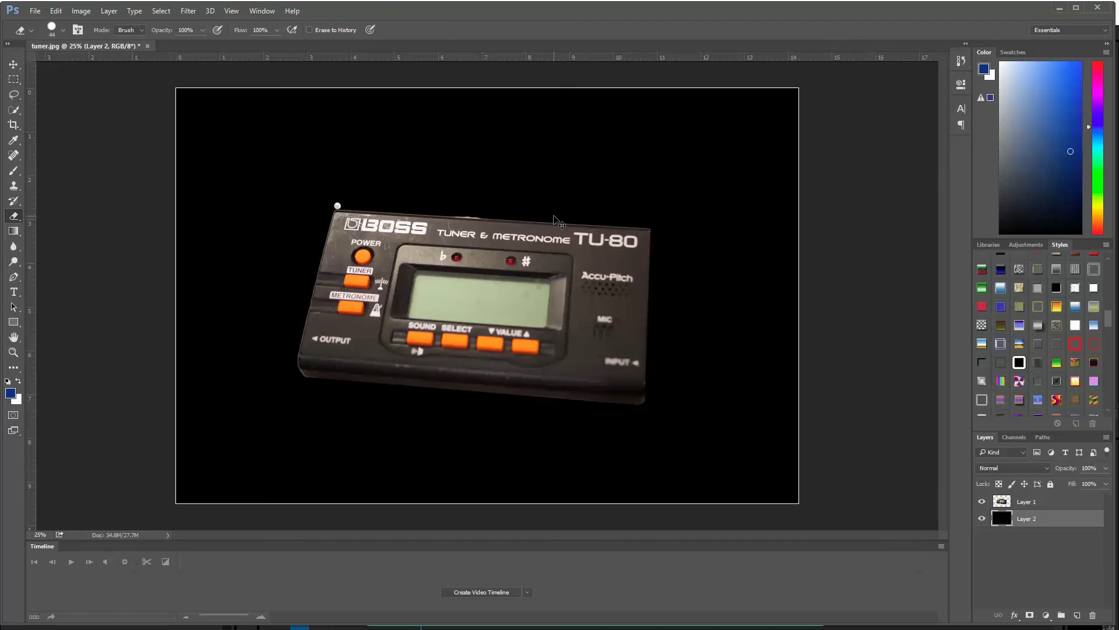
Erase the light fringe on the tuner's top edge in Layer 1, then reselect Layer 2.
left_click(1020, 503)
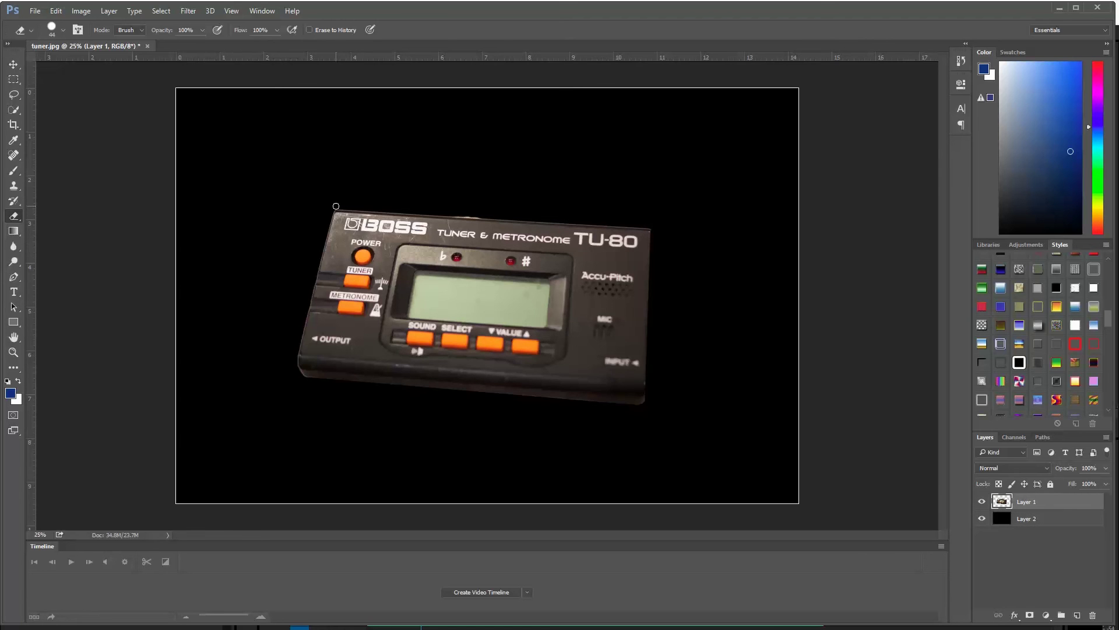
left_click(651, 226, "shift")
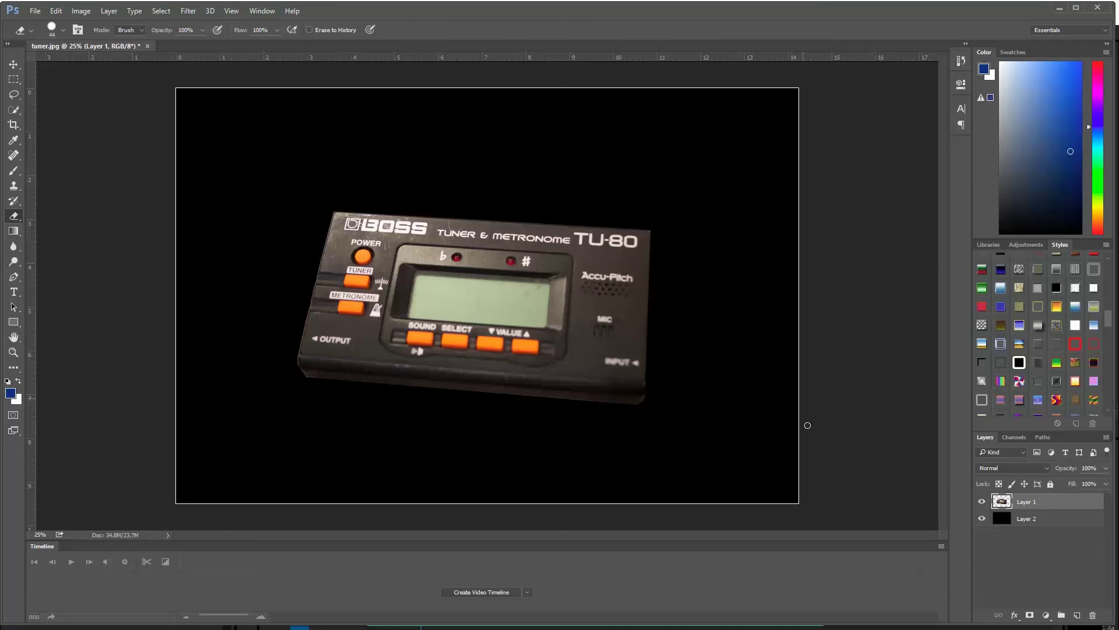
left_click(1033, 522)
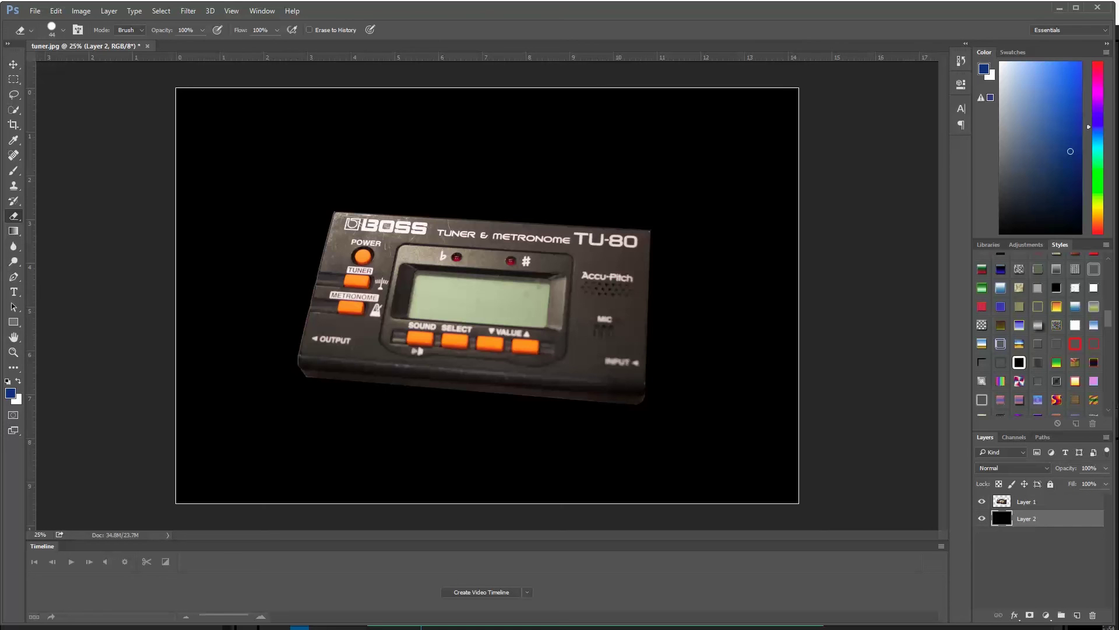
Try gradient, camouflage and flat grey style swatches on the black backdrop layer.
left_click(1075, 381)
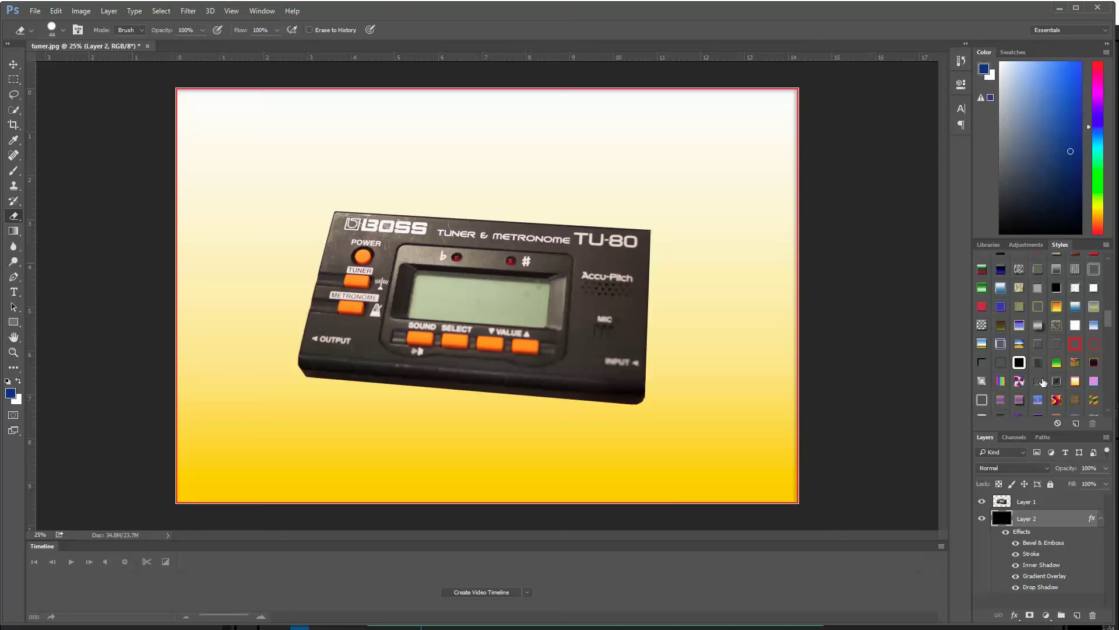
left_click(983, 344)
left_click(1000, 288)
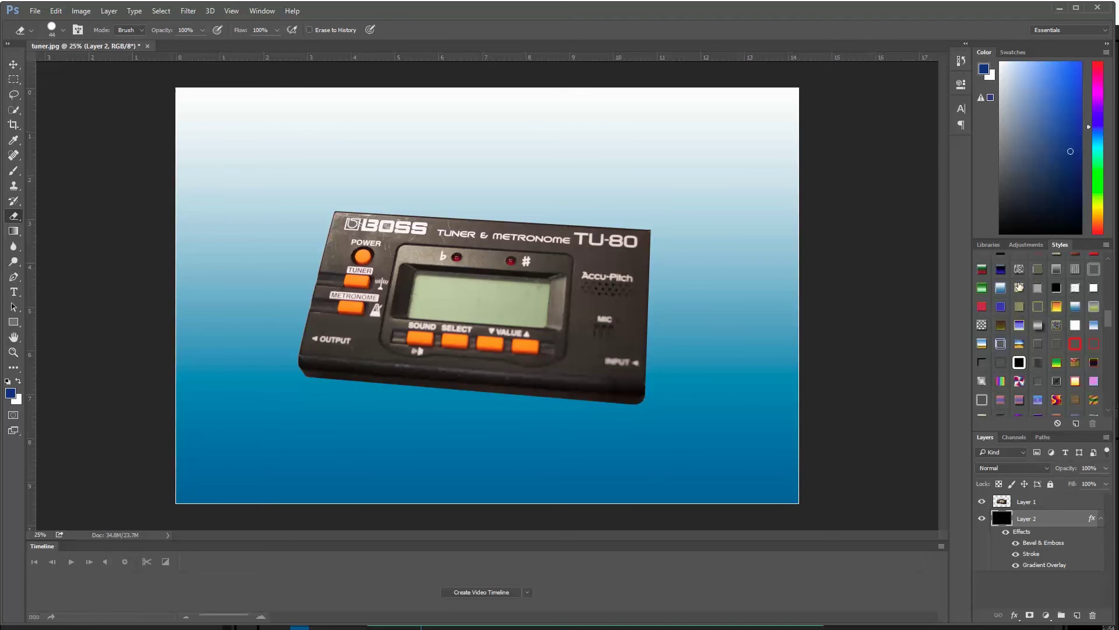
left_click(982, 288)
left_click(1019, 288)
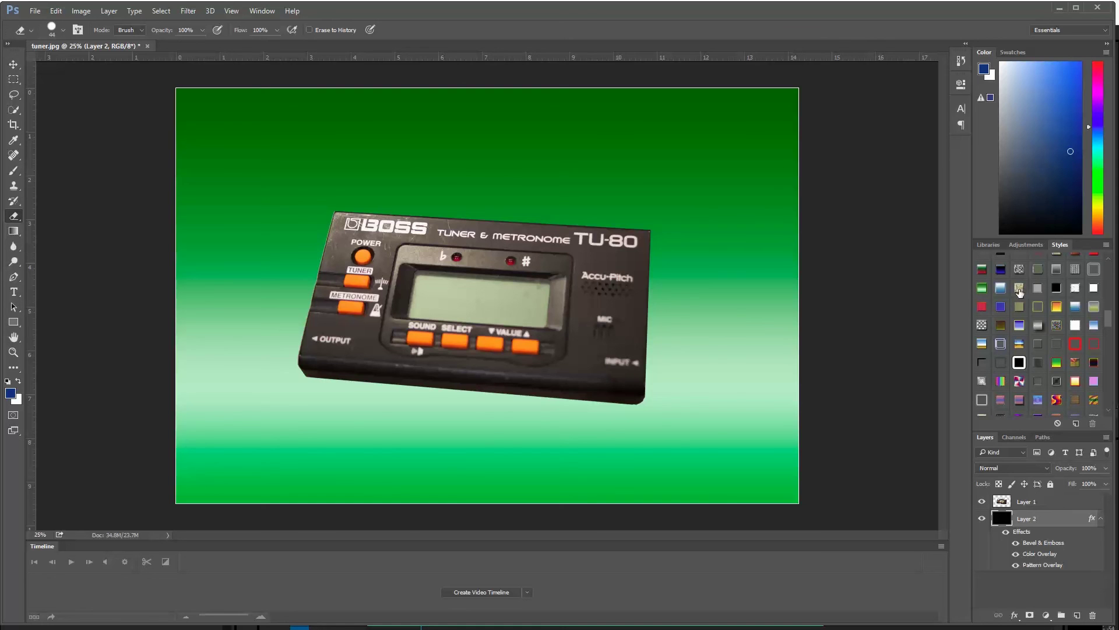
left_click(1038, 288)
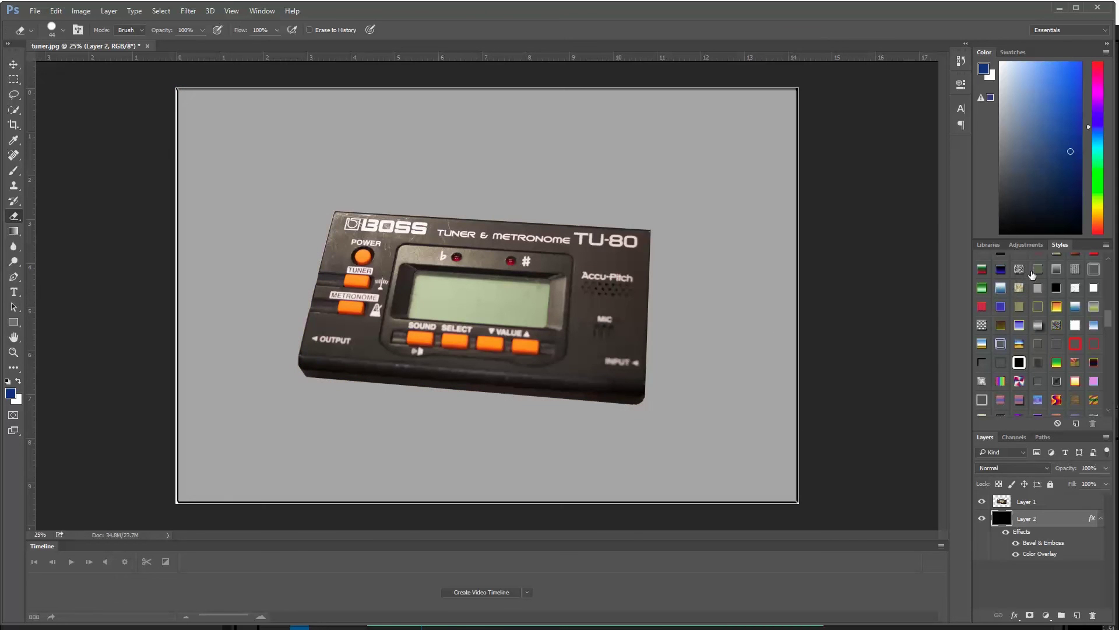
left_click(1001, 271)
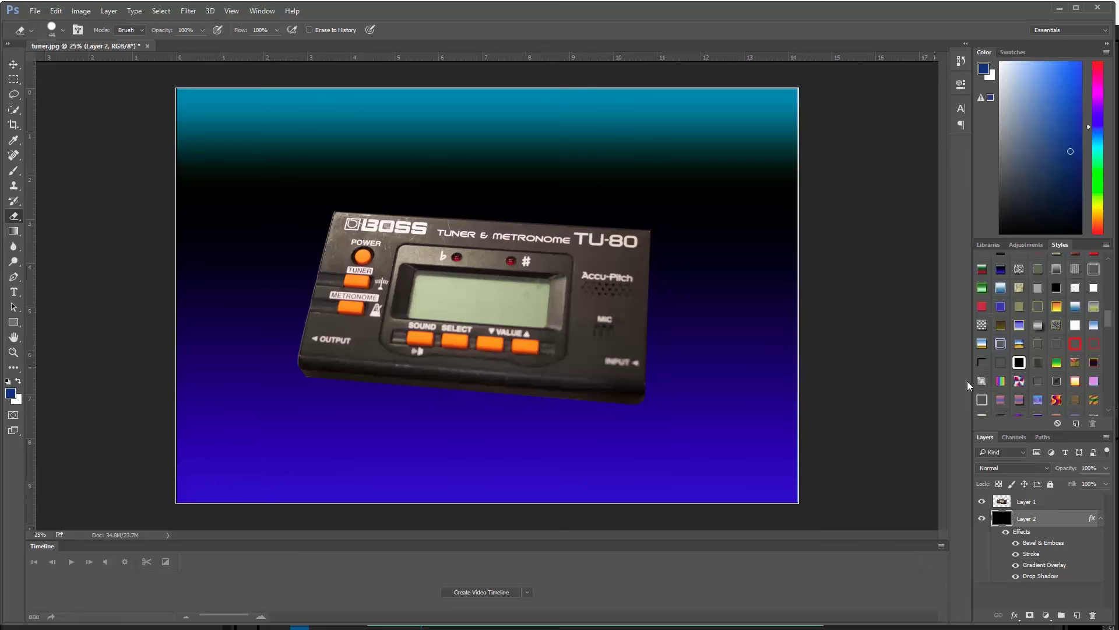
Try a light-blue glow style, then apply the orange textured pattern style to the backdrop.
scroll(1101, 339, "down", 5)
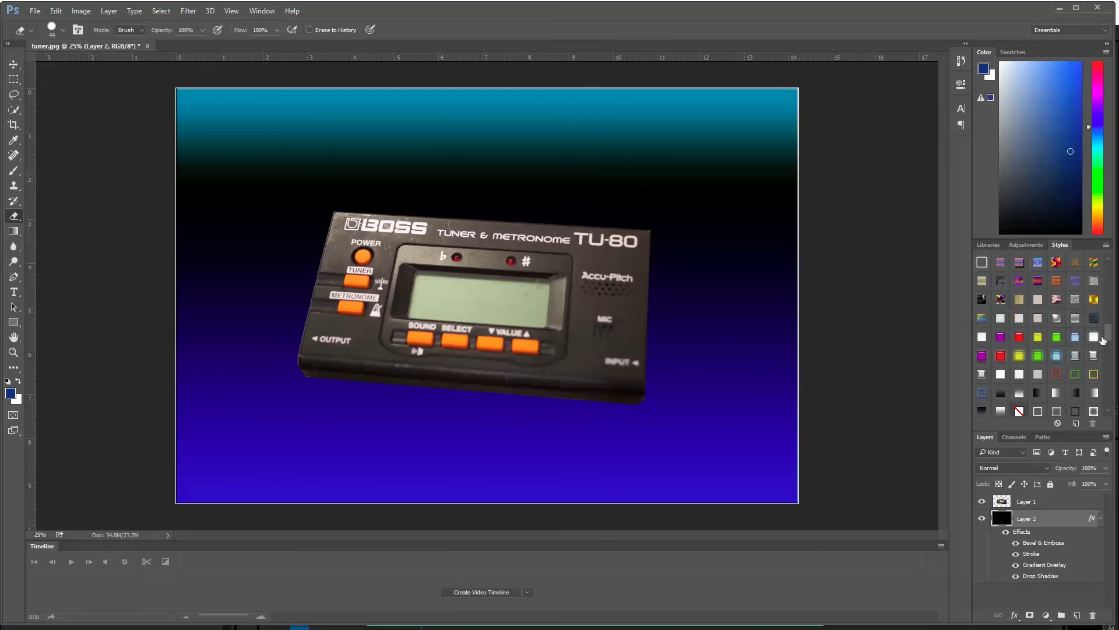
left_click(1055, 358)
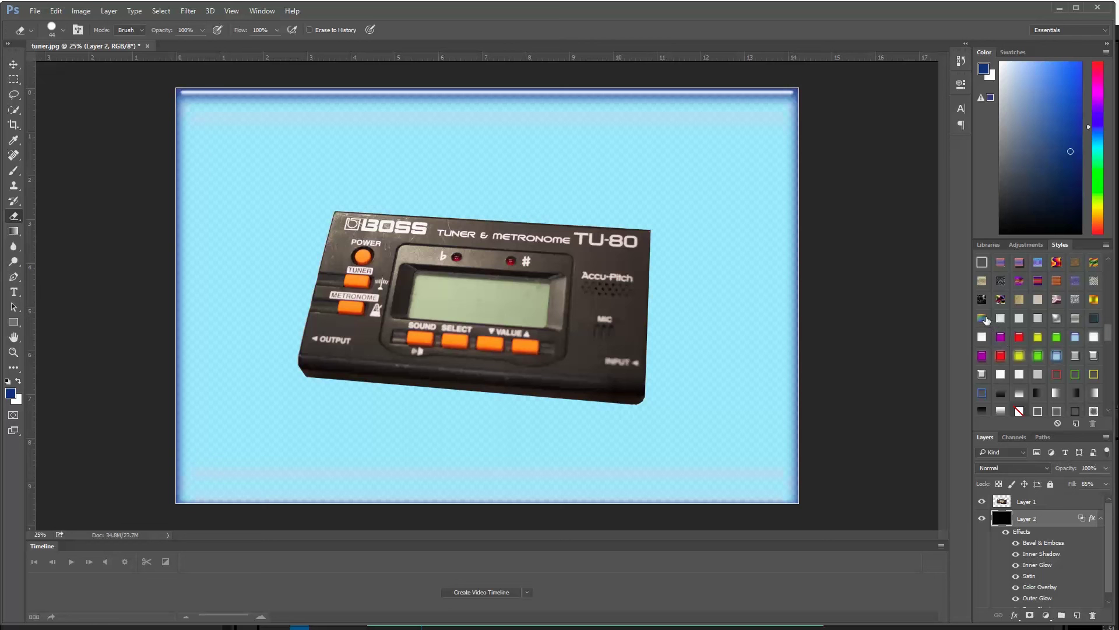
left_click_drag(1112, 340, 1111, 383)
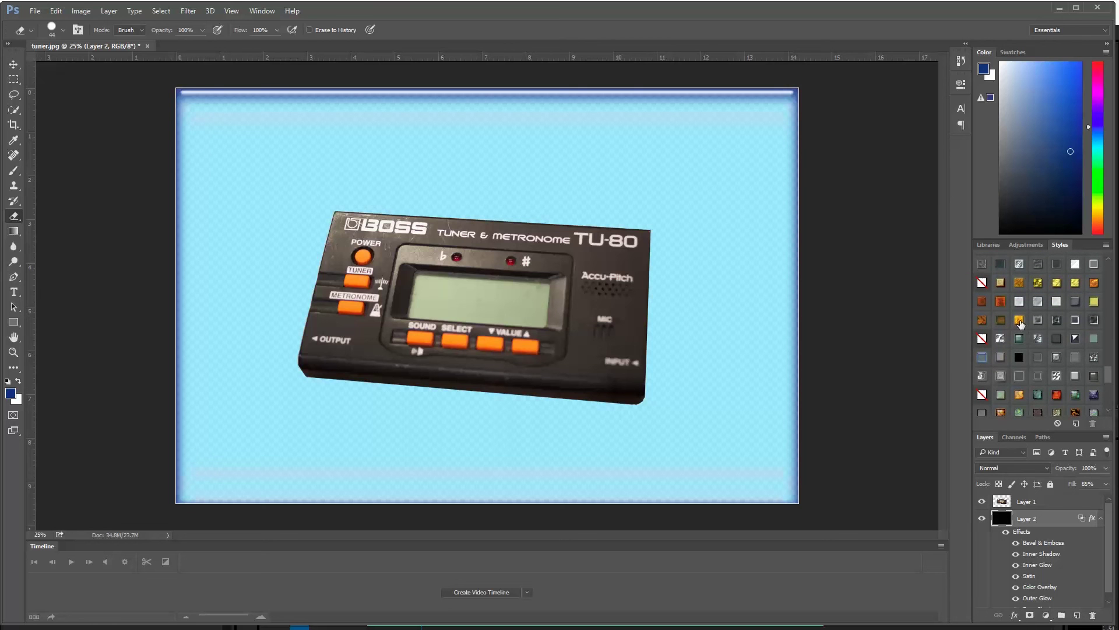
left_click(1019, 320)
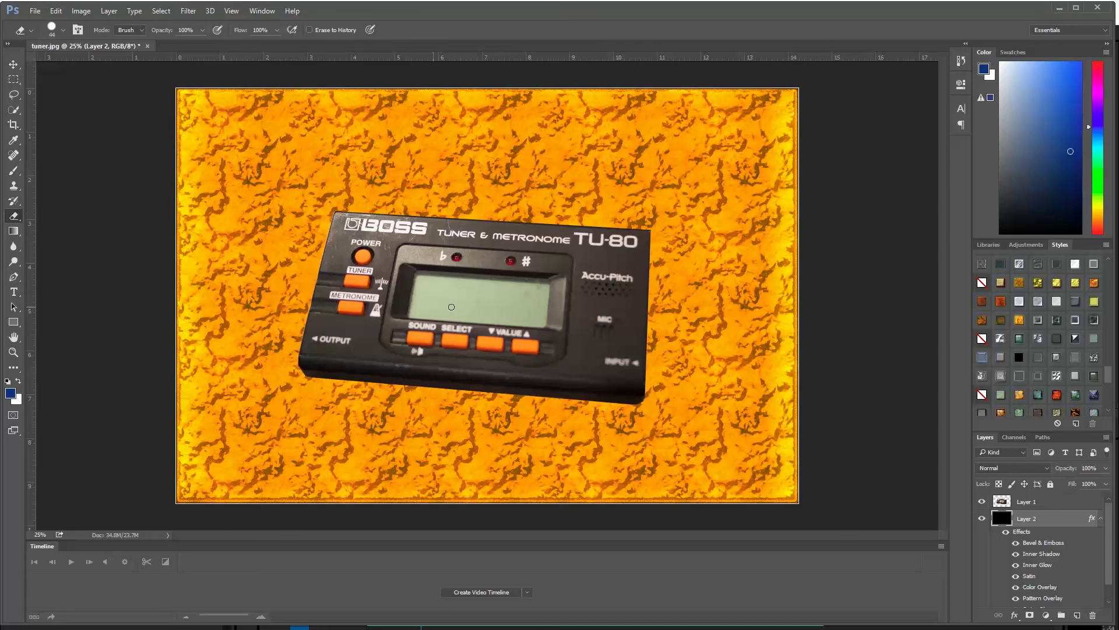
Move the tuner on Layer 1 up toward the canvas's top-right.
left_click(12, 65)
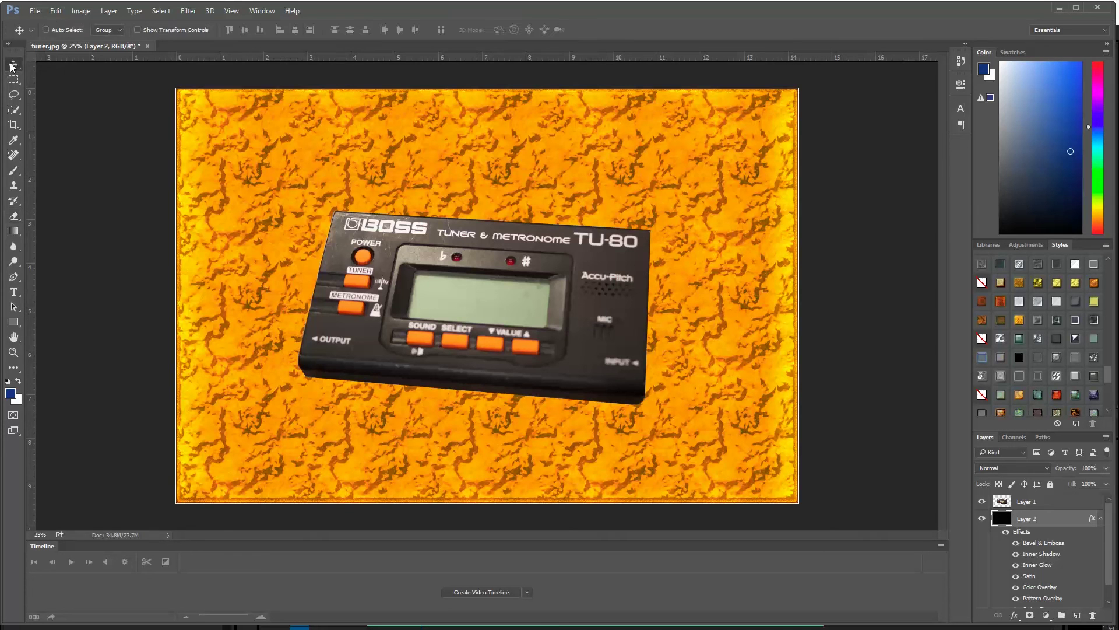
left_click(1026, 502)
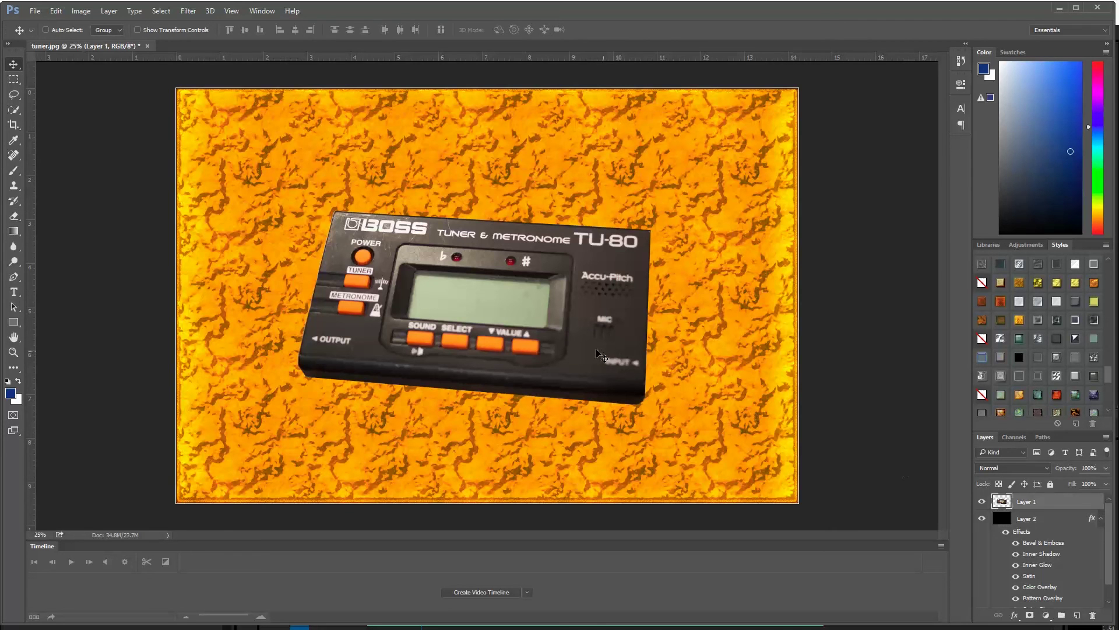
left_click_drag(597, 348, 711, 258)
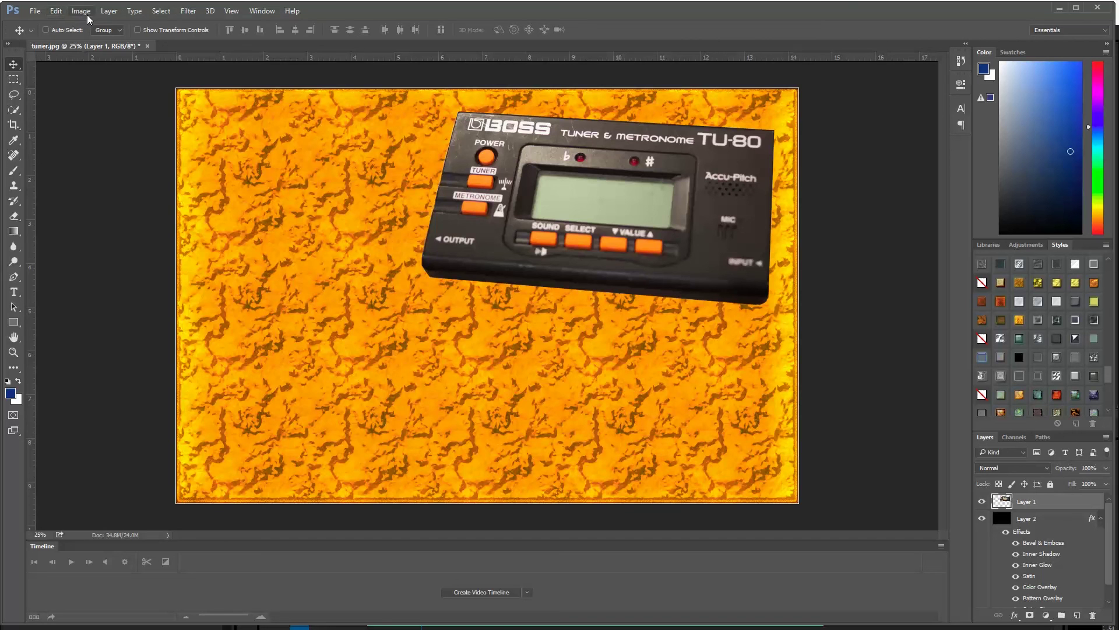
Give the tuner layer a drop shadow angled at 122 degrees.
left_click(109, 12)
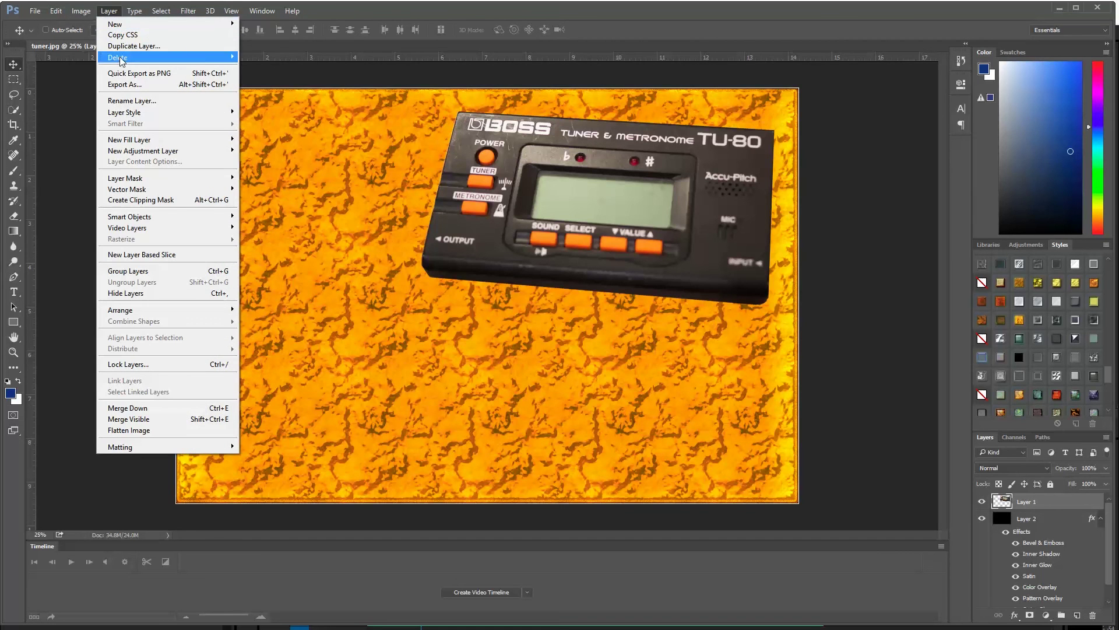
mouse_move(131, 115)
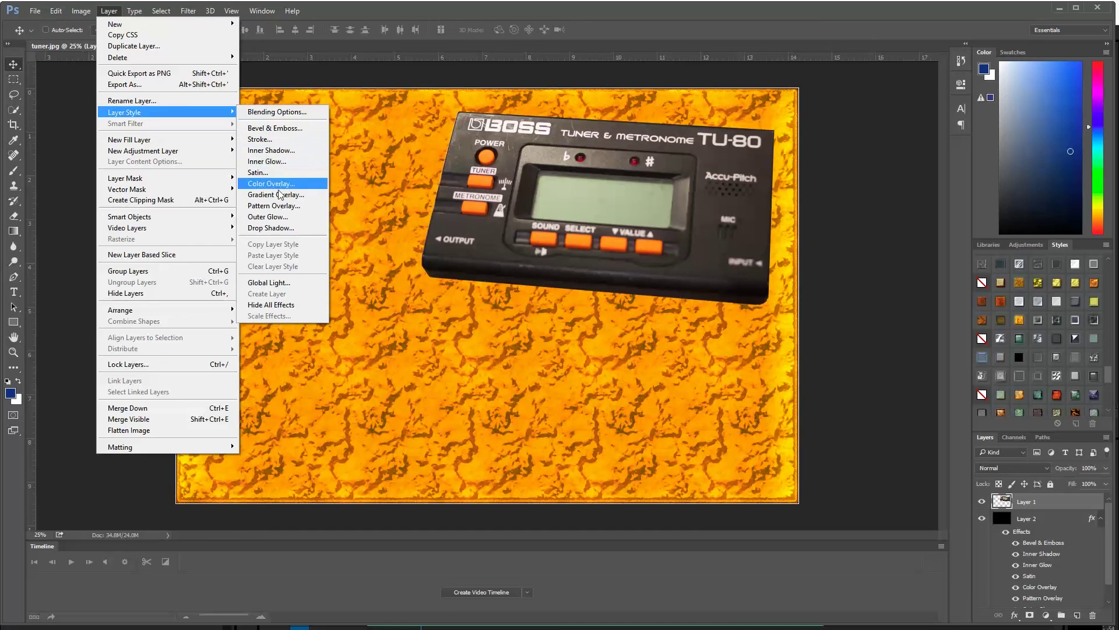
left_click(285, 230)
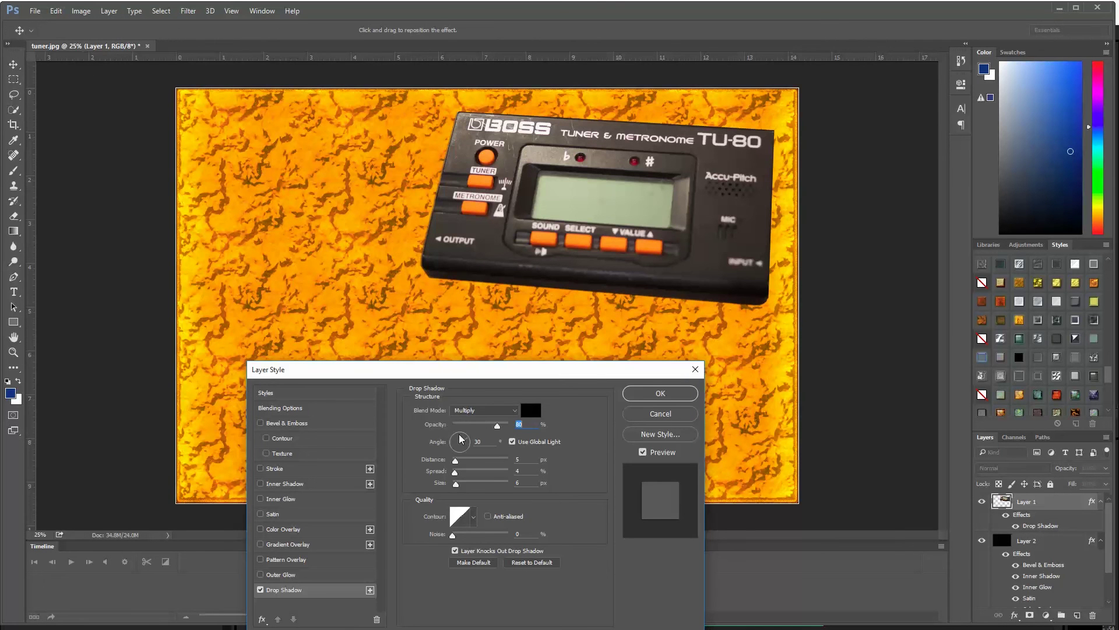
mouse_move(461, 439)
left_mouse_down()
mouse_move(462, 488)
mouse_move(463, 461)
left_mouse_up()
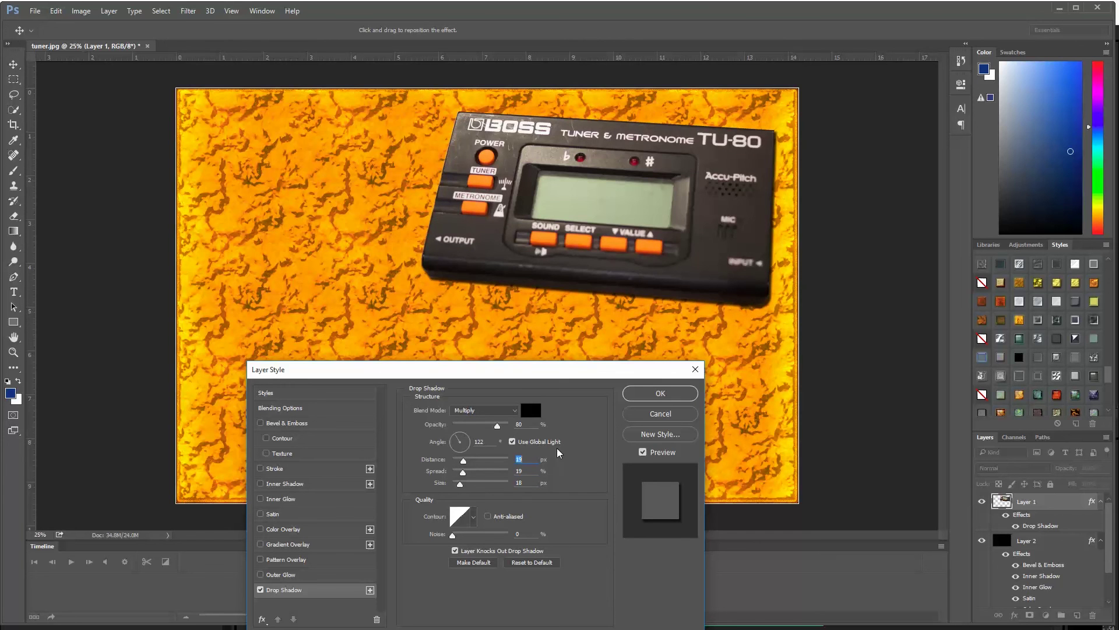
left_click(670, 396)
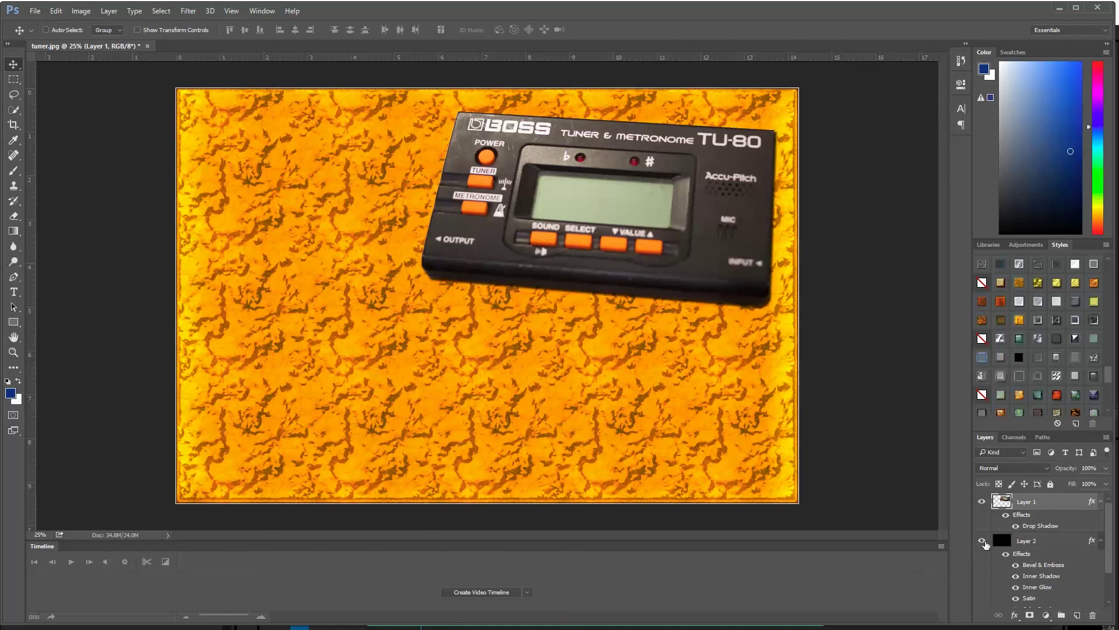
Delete the orange background layer, Layer 2, and move the tuner back toward the canvas centre.
left_click(1055, 543)
scroll(1055, 554, "down", 1)
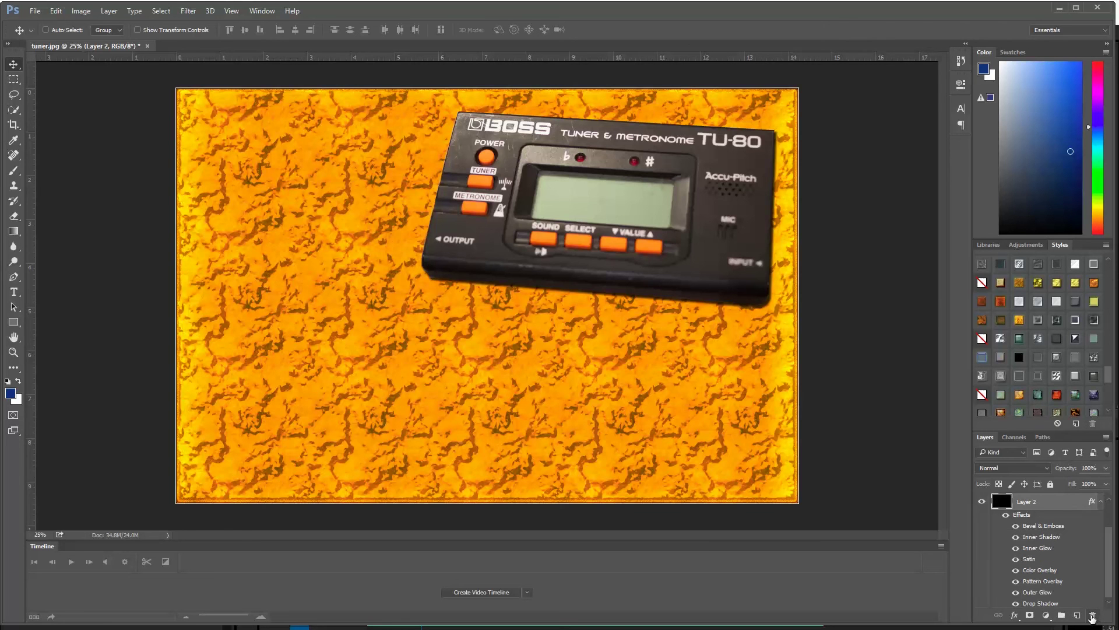
left_click(1092, 616)
left_click(511, 258)
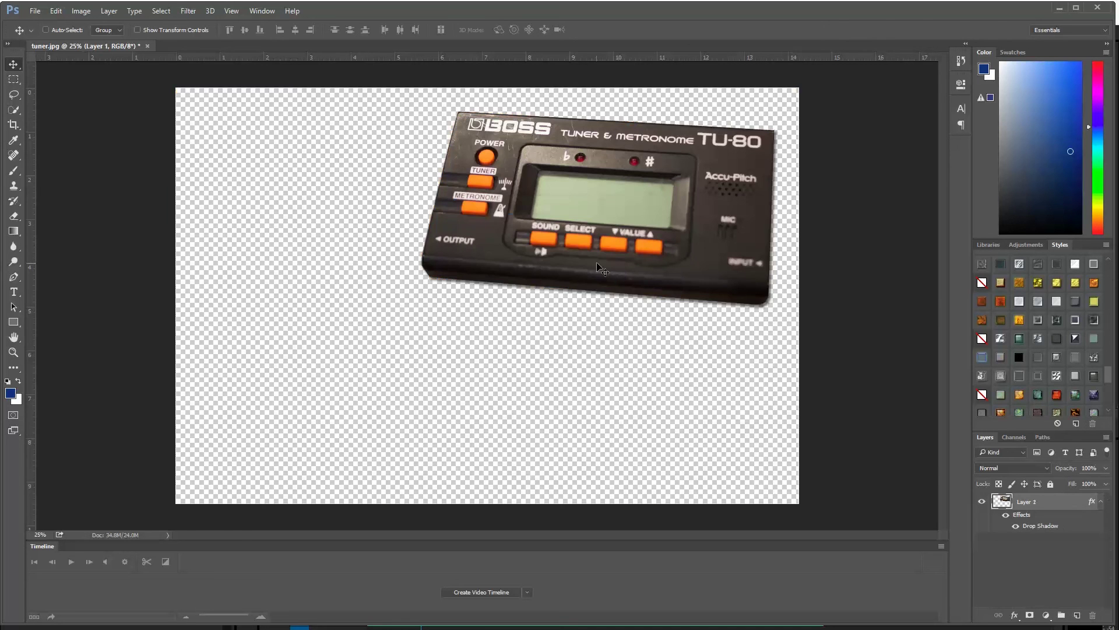
right_click(14, 65)
left_click_drag(506, 204, 383, 264)
Crop tightly around the tuner, with the bottom edge just below its shadow.
left_click(13, 124)
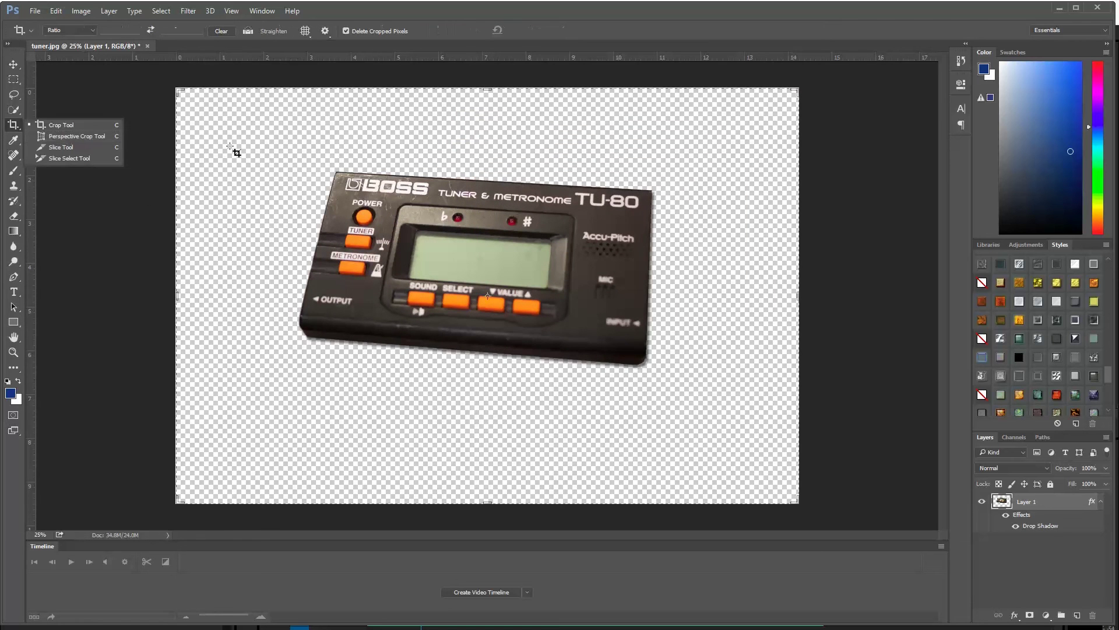
left_click_drag(261, 142, 694, 393)
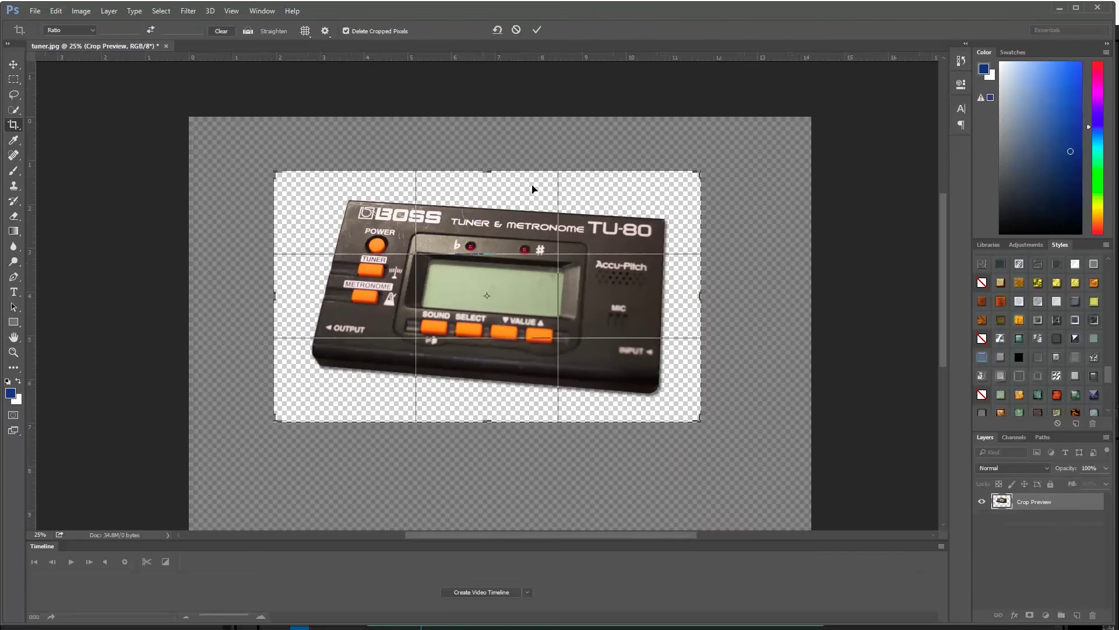
left_click_drag(491, 170, 491, 186)
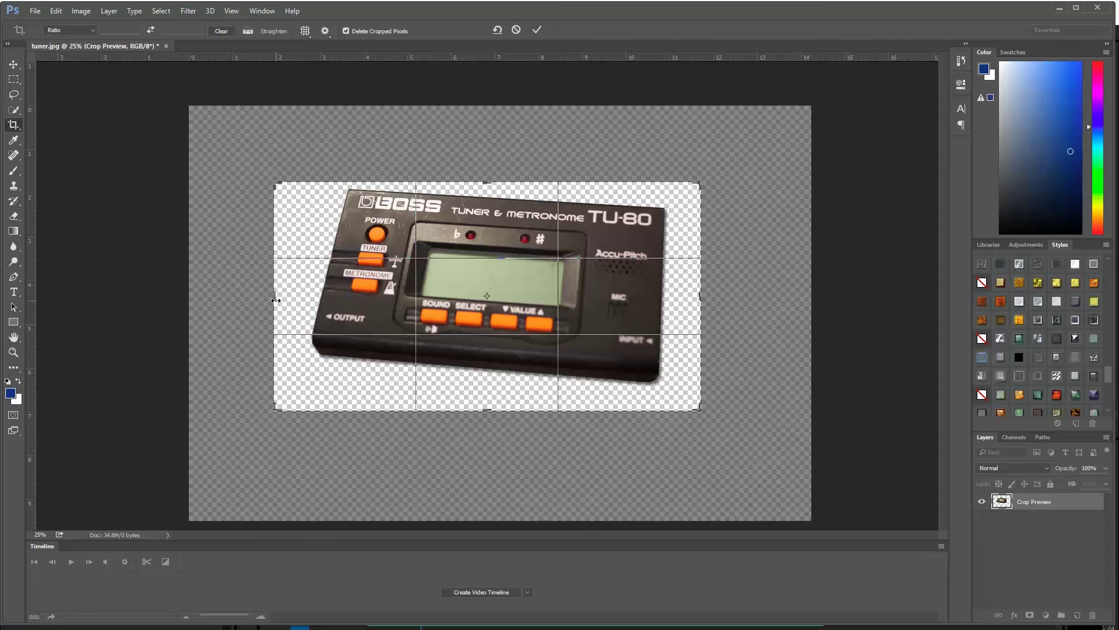
left_click_drag(274, 294, 289, 294)
left_click_drag(489, 411, 488, 402)
key("Return")
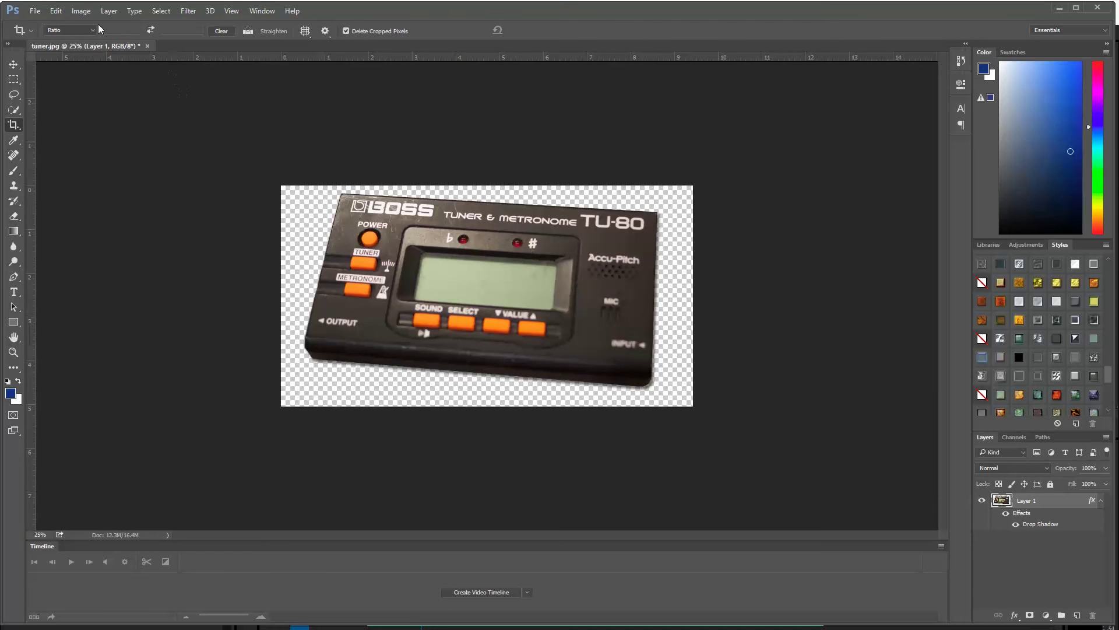
Save as a Photoshop PSD named 'tuner - Photoshop transparant background', accepting the compatibility option.
left_click(35, 12)
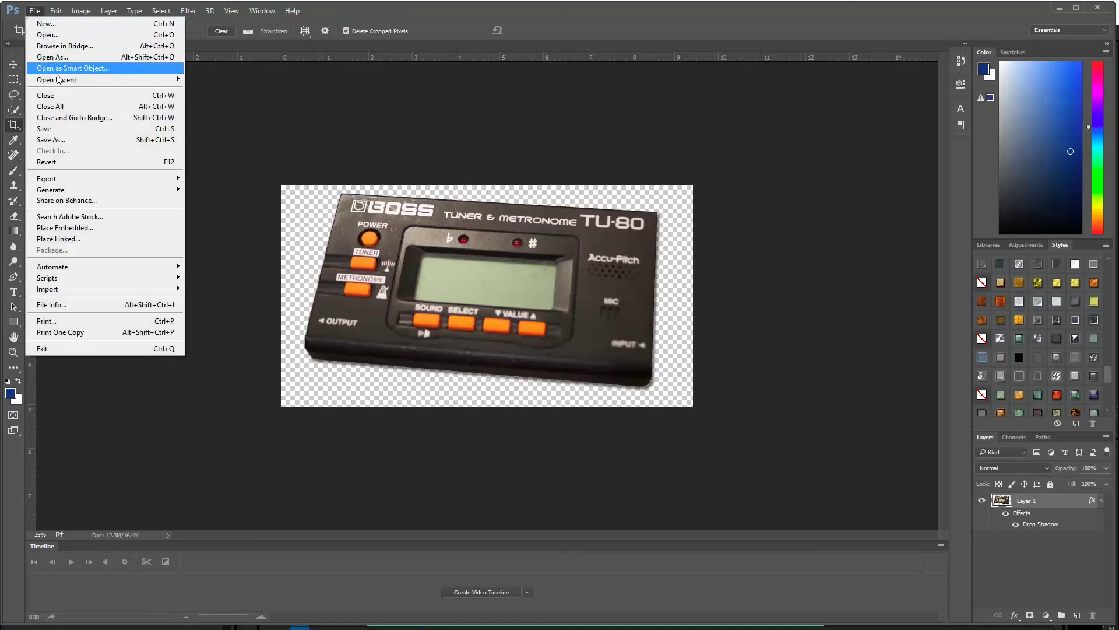
left_click(64, 134)
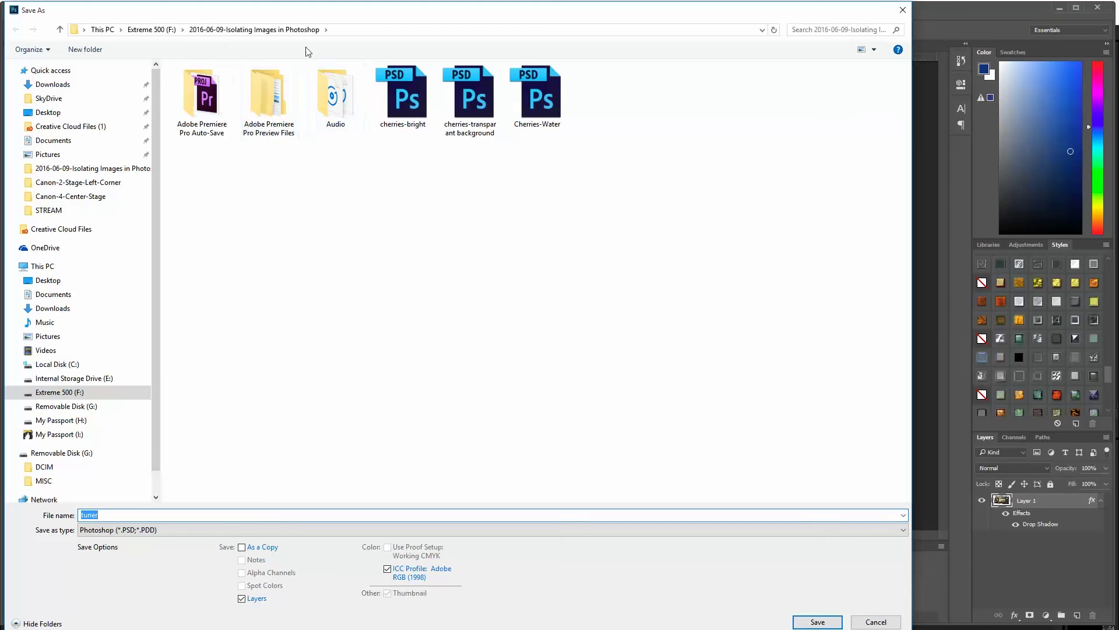
left_click(105, 517)
type("-")
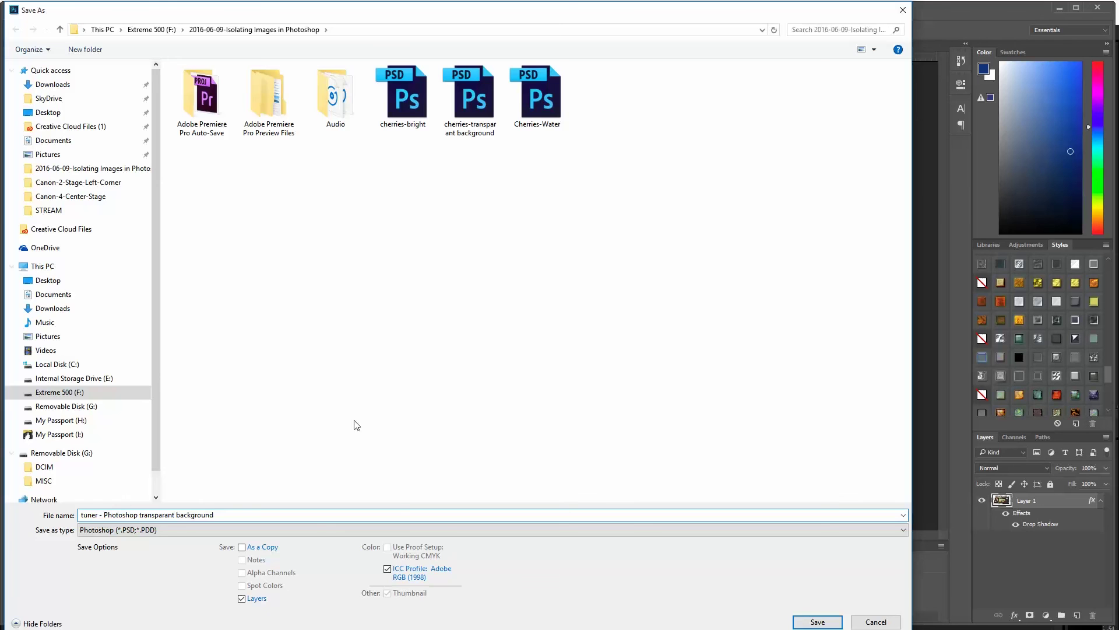
left_click(795, 623)
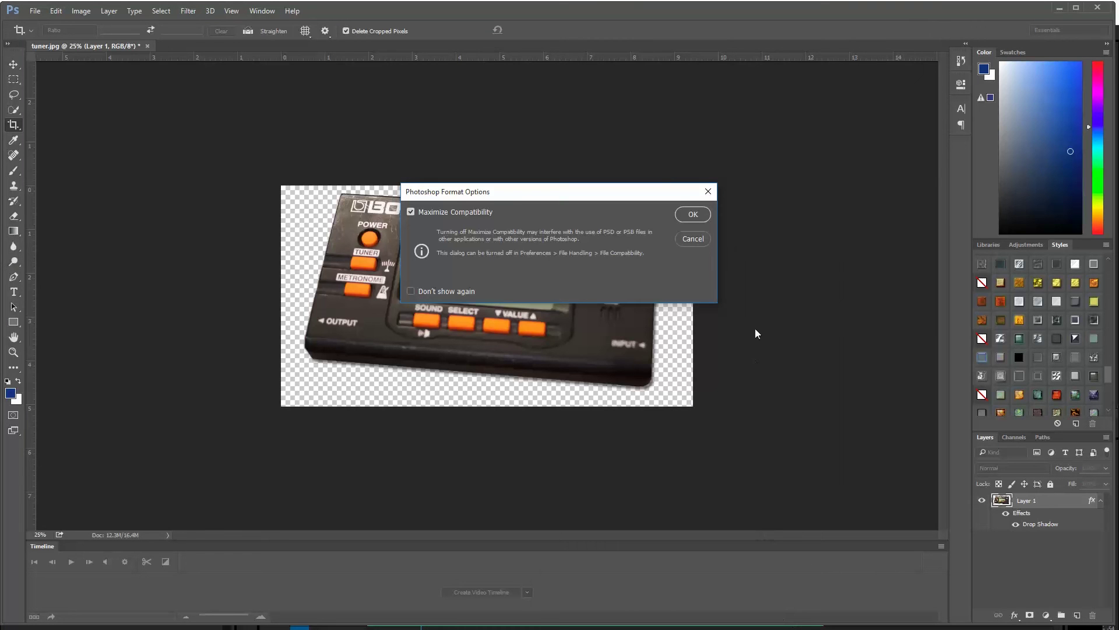
left_click(693, 215)
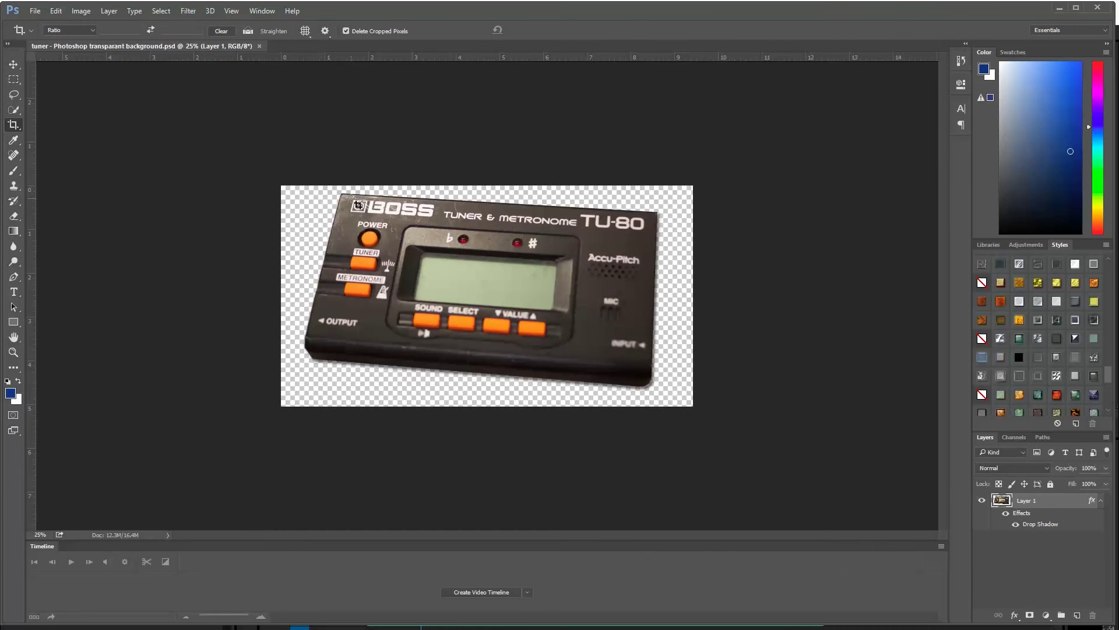